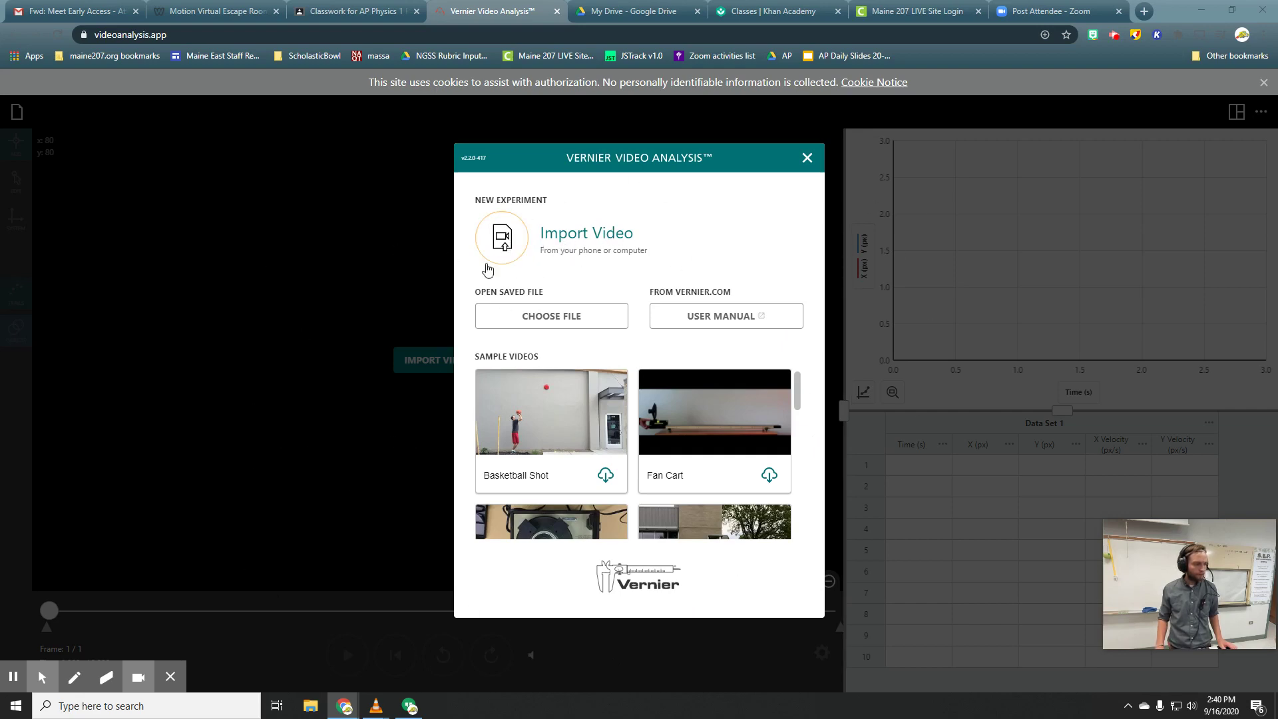
Import the video BallDownRamp from the Downloads folder and enlarge the video area relative to the graph and data table
click(545, 251)
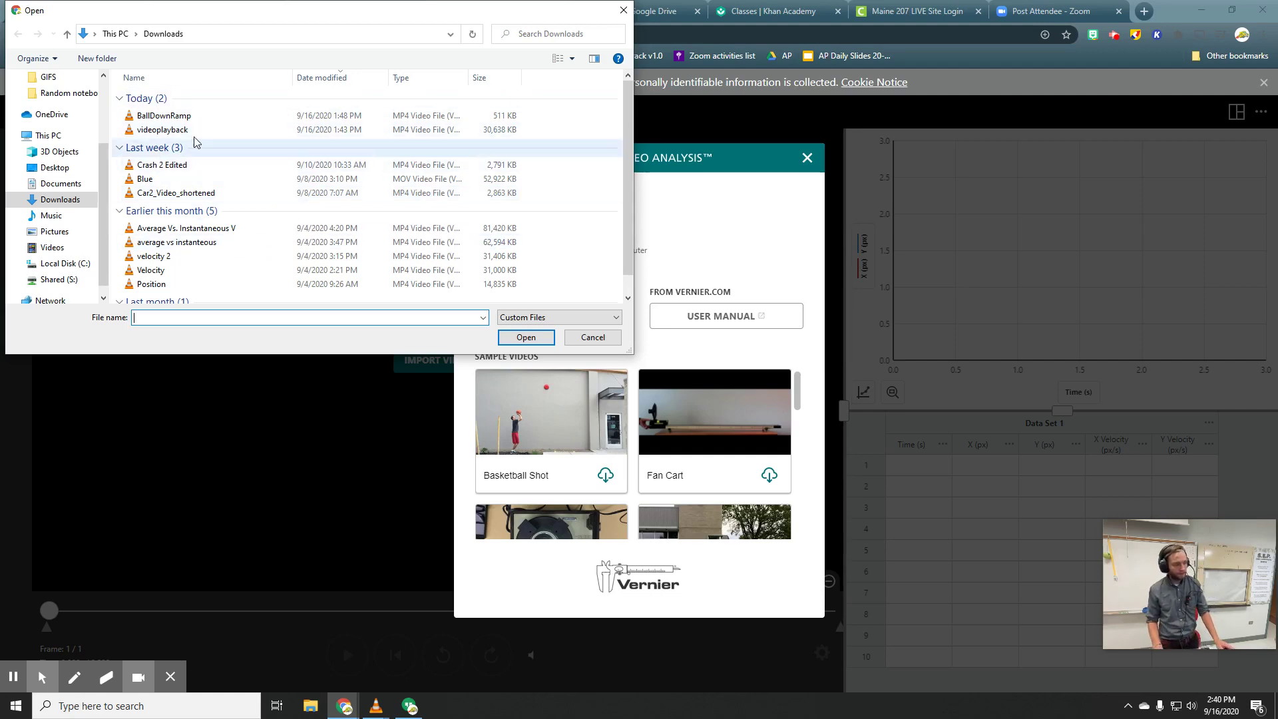
click(172, 116)
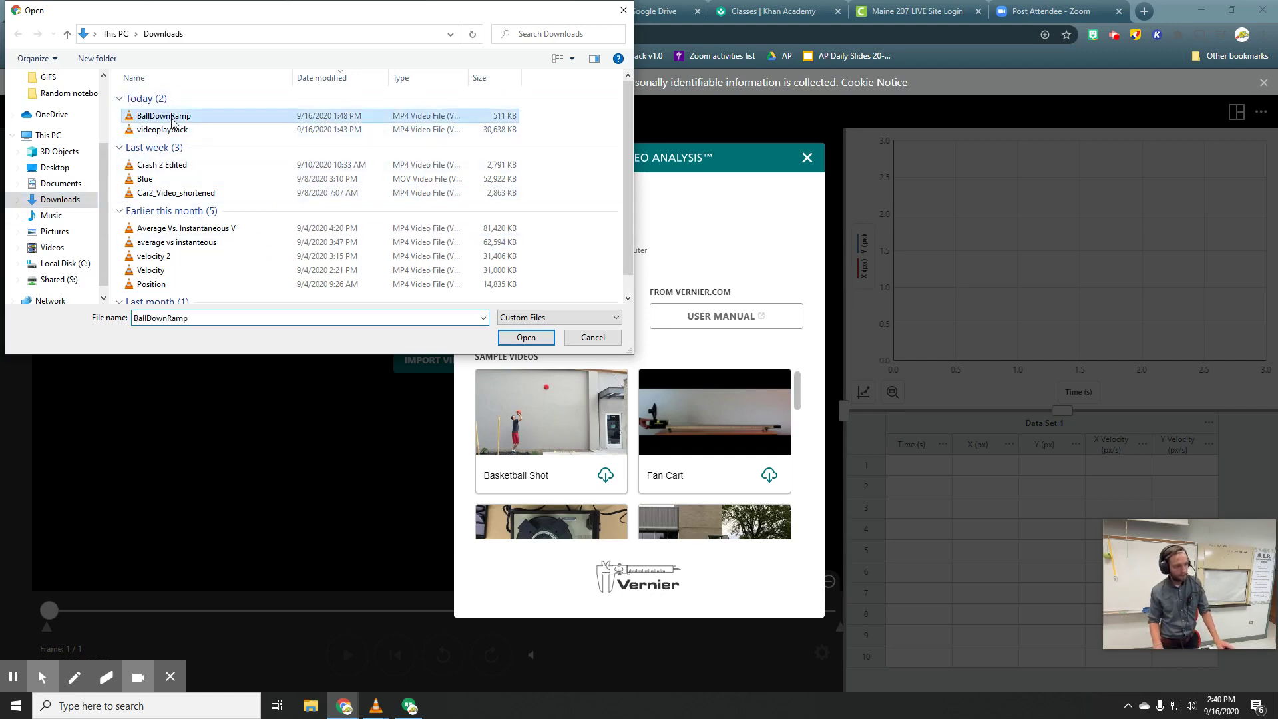
click(525, 338)
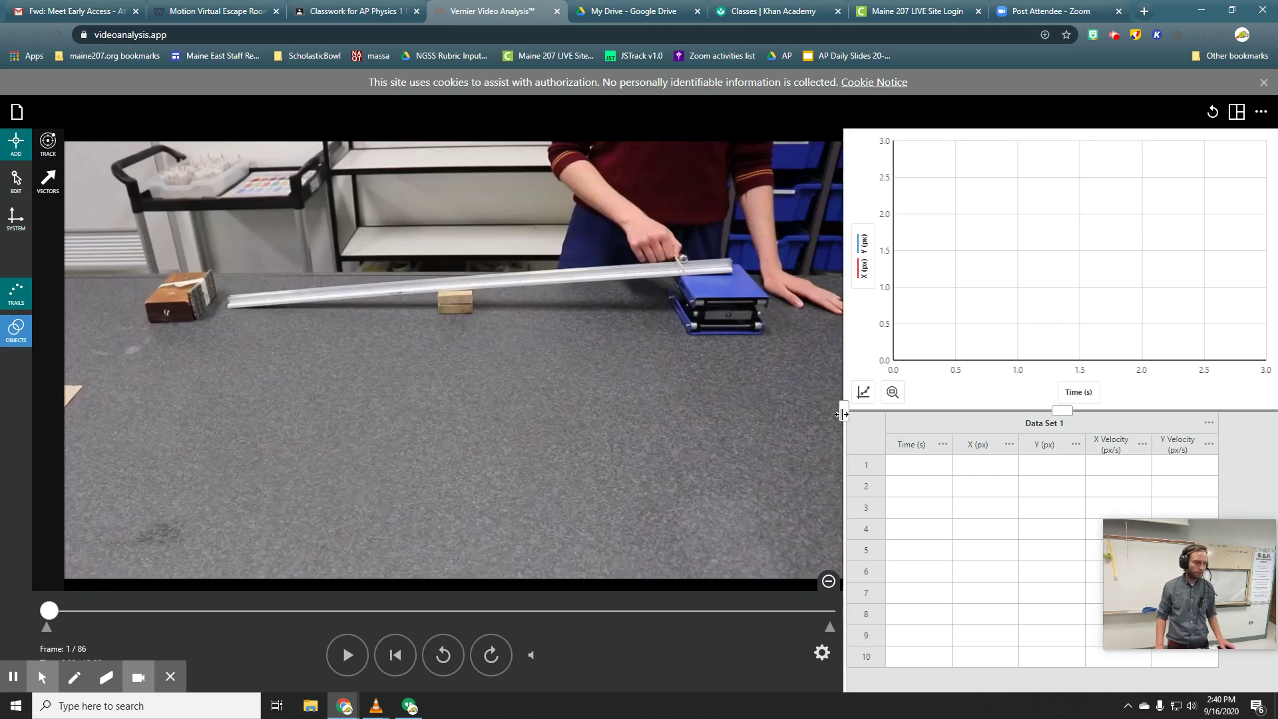
drag(843, 414, 1206, 408)
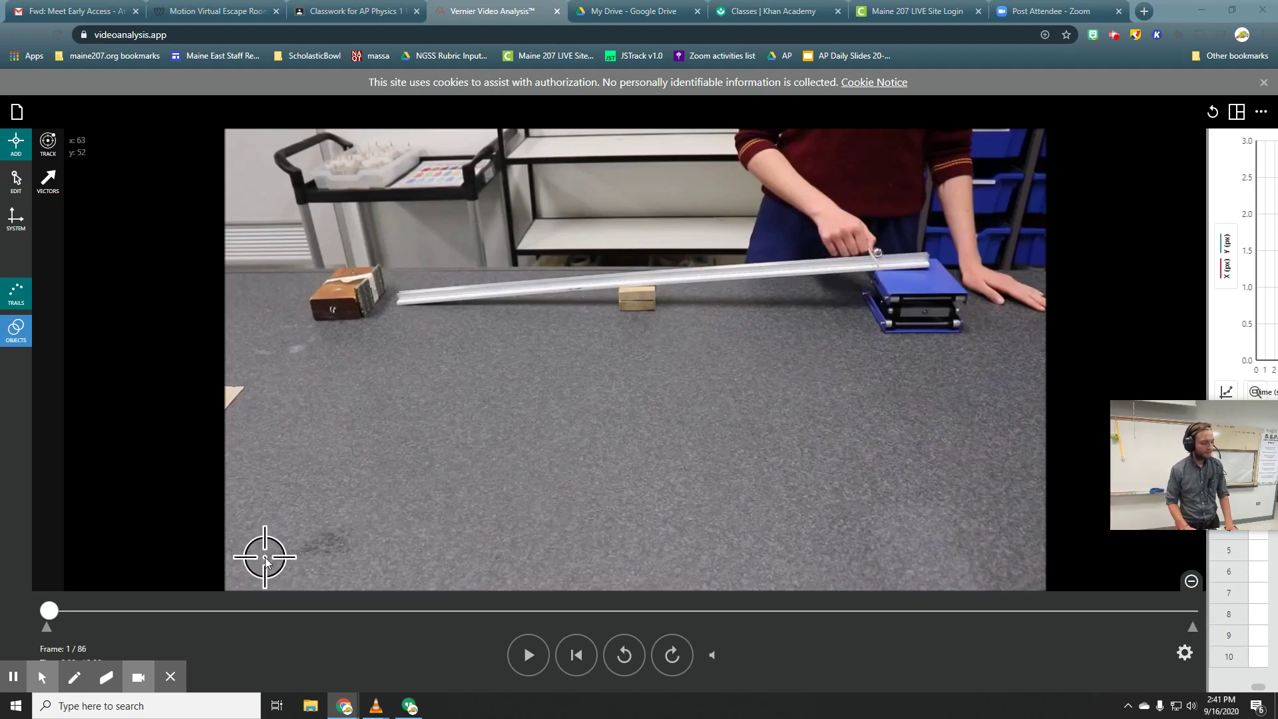
Play the ramp video through once and rewind it to frame 28, just before the ball is released
click(524, 657)
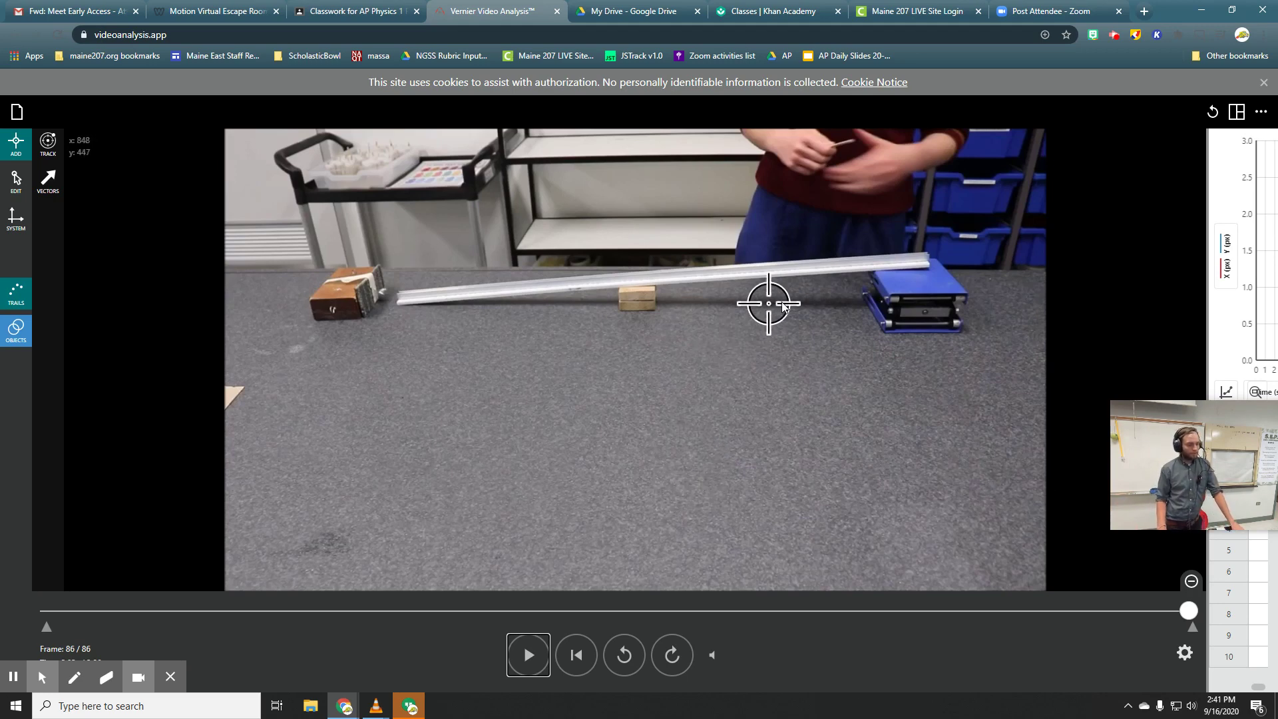
click(624, 655)
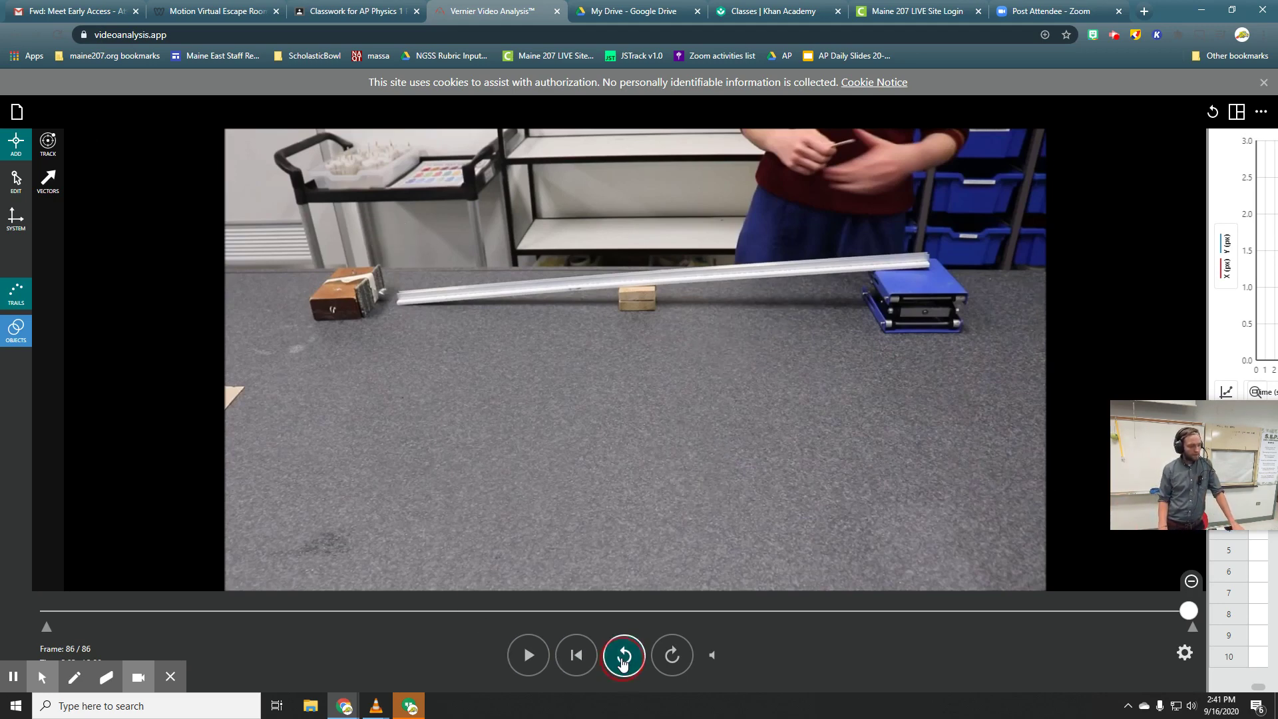
click(623, 655)
click(623, 655)
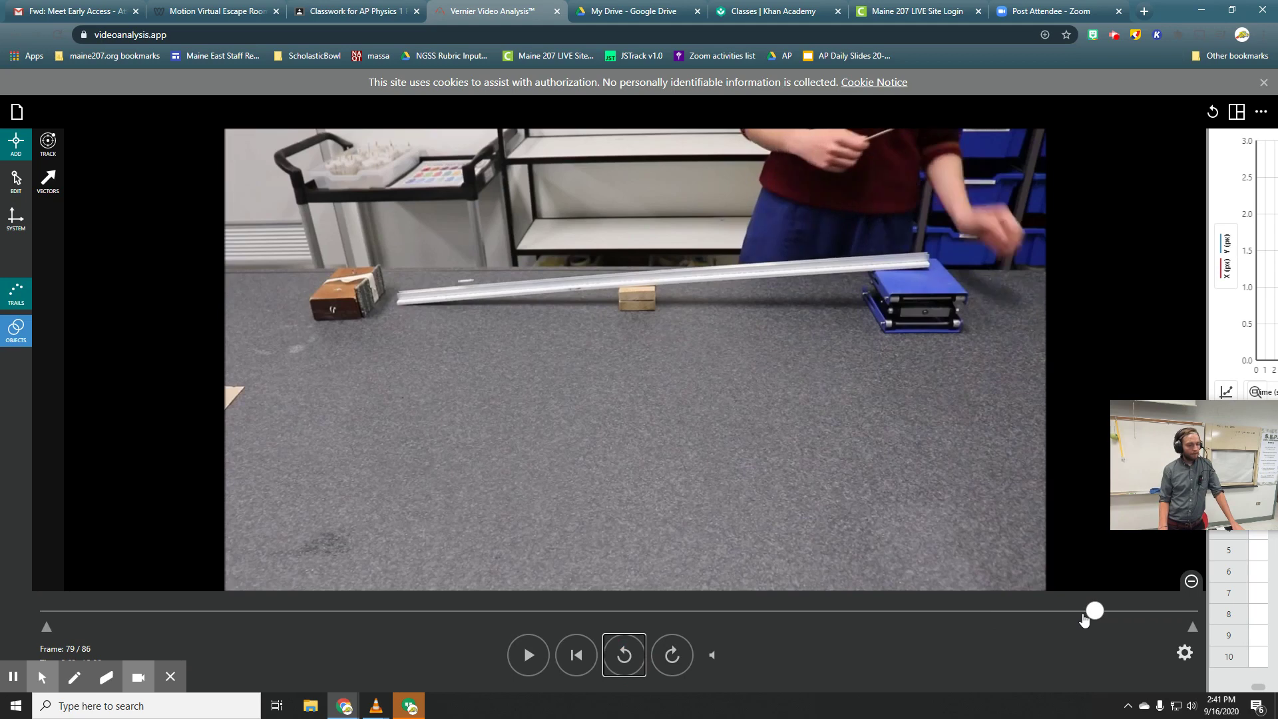
drag(1090, 610, 457, 616)
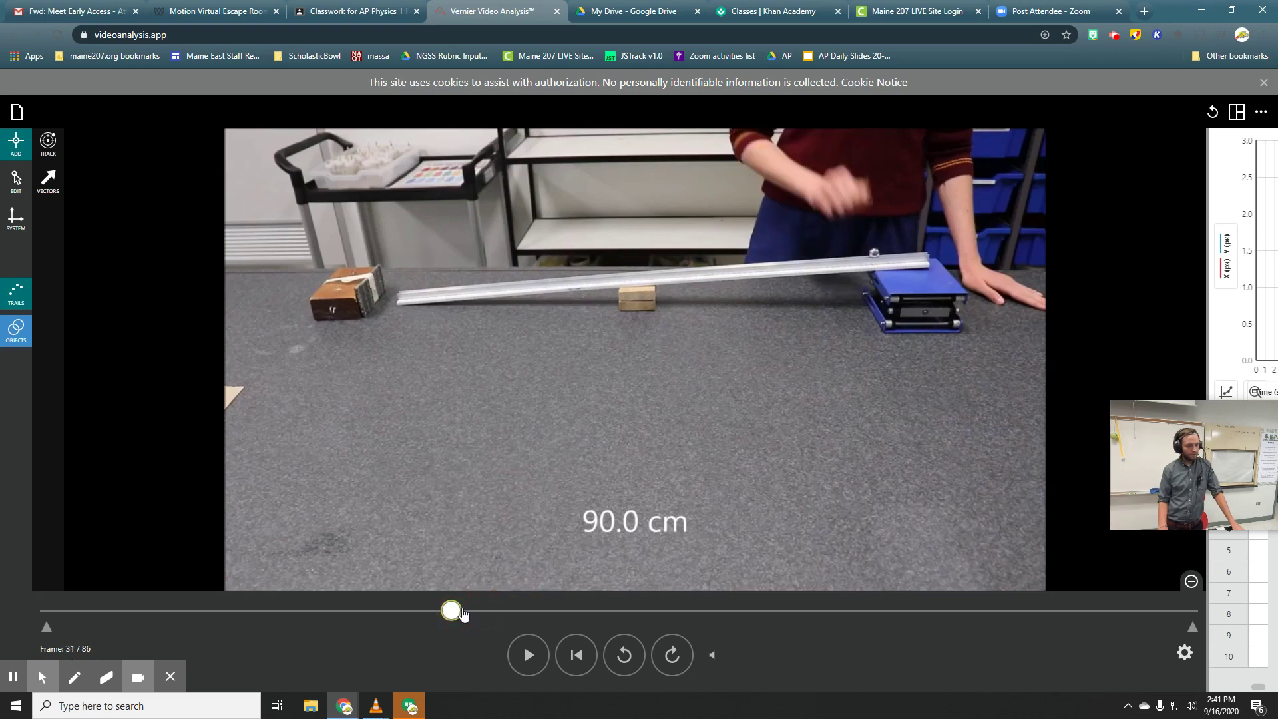
click(632, 660)
click(636, 663)
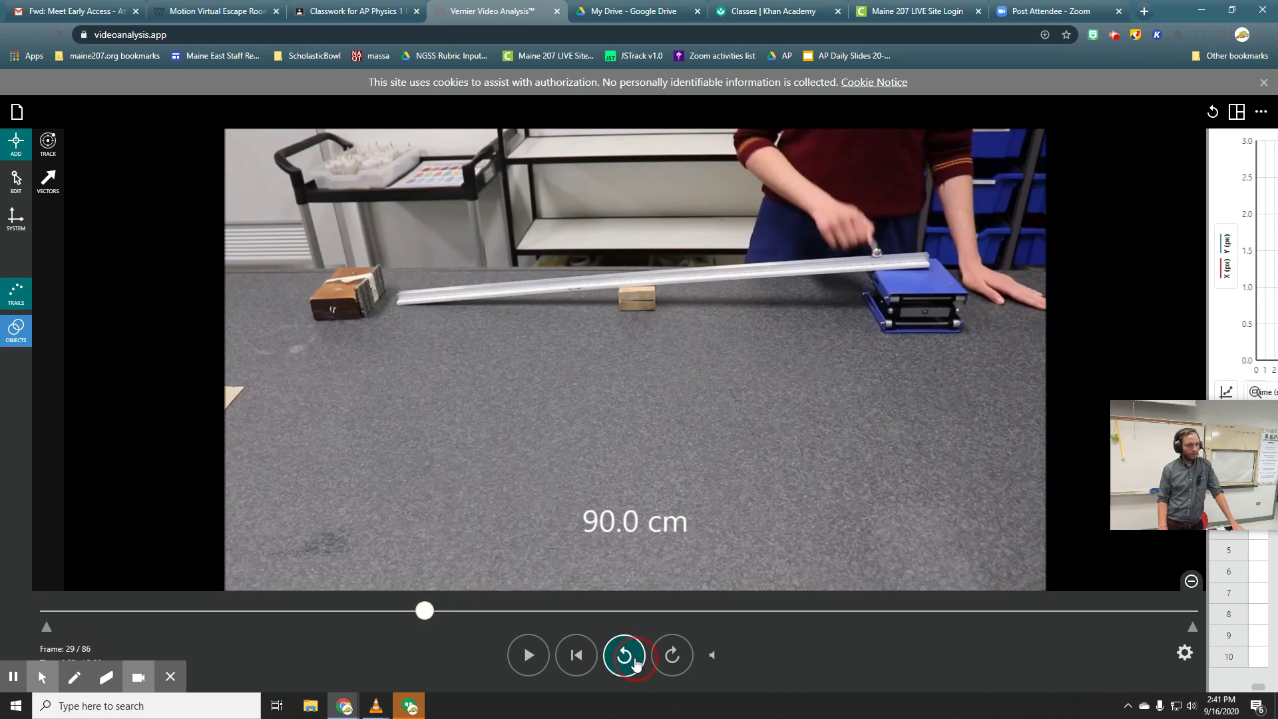
click(635, 662)
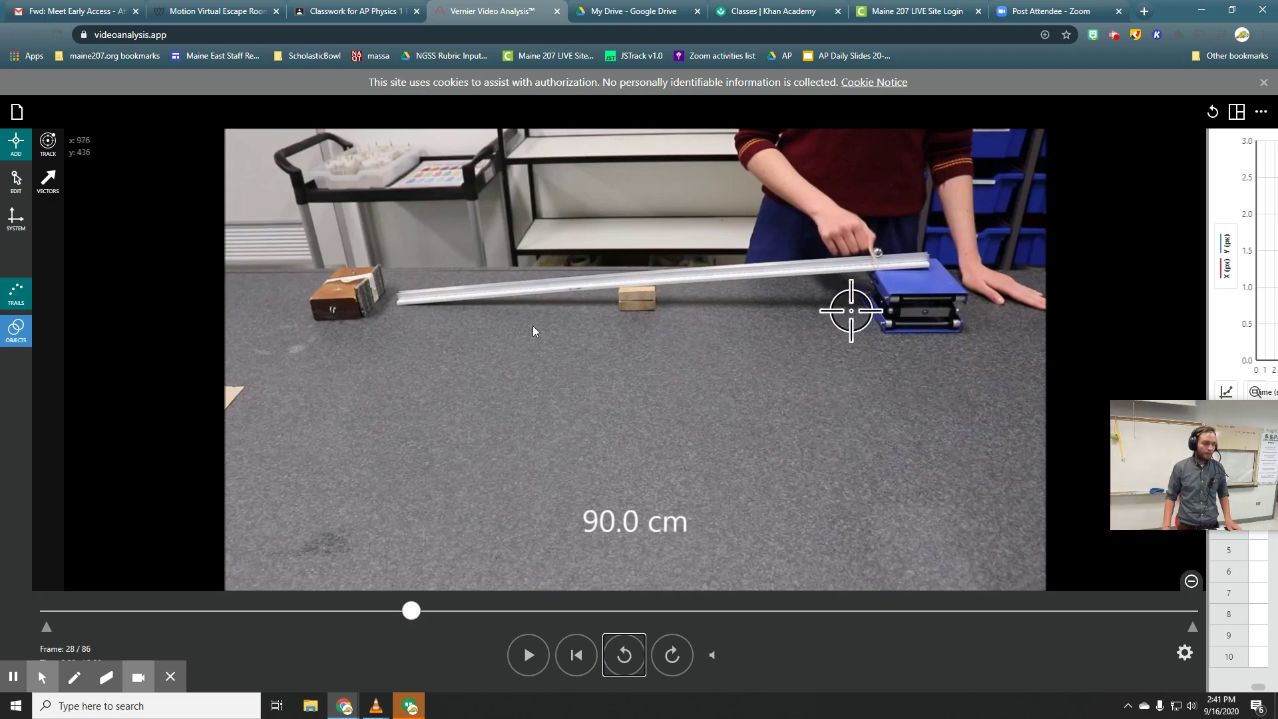
Activate point marking and inspect the ball up close at frame 28 before returning to the full view
click(17, 150)
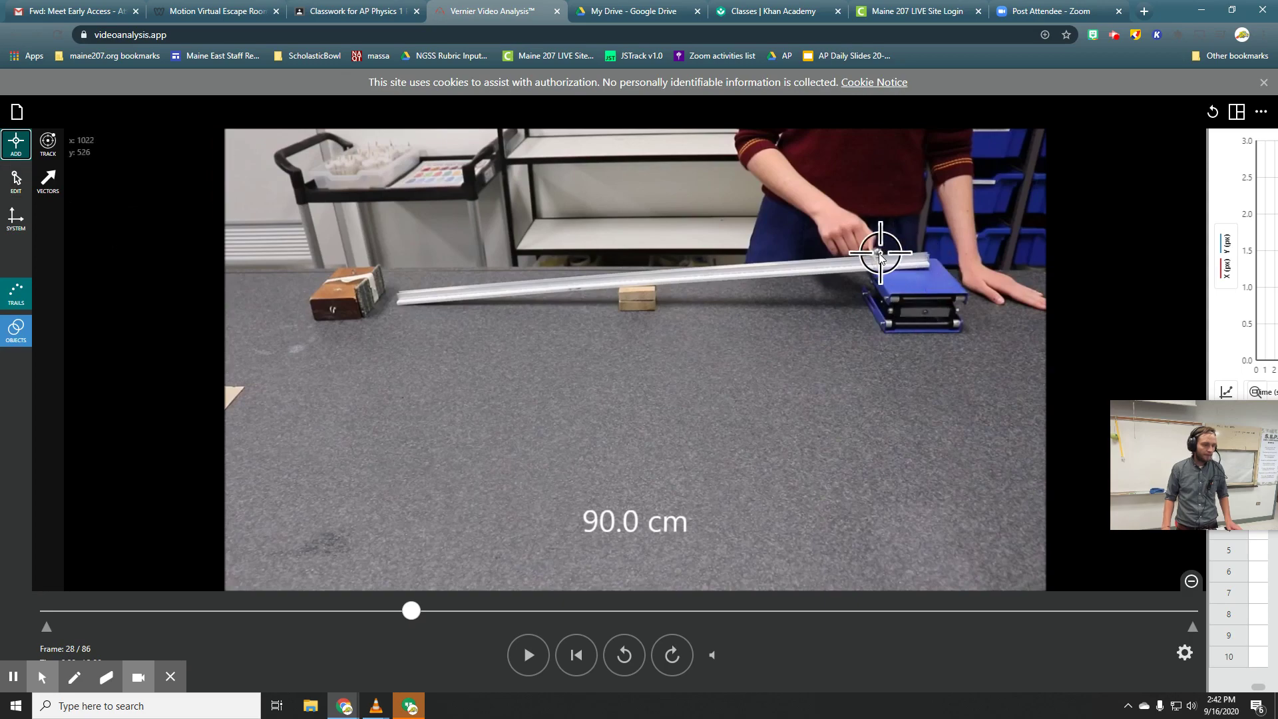
scroll(879, 253, up, 5)
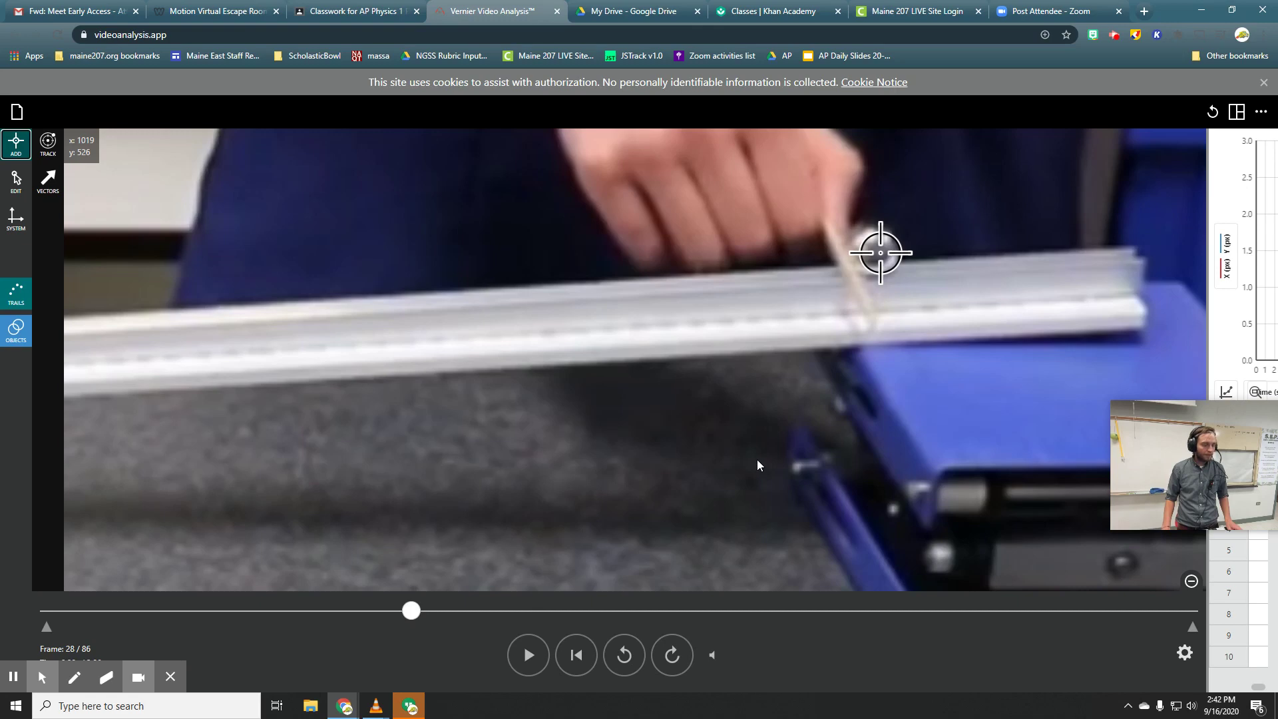
scroll(880, 253, up, 2)
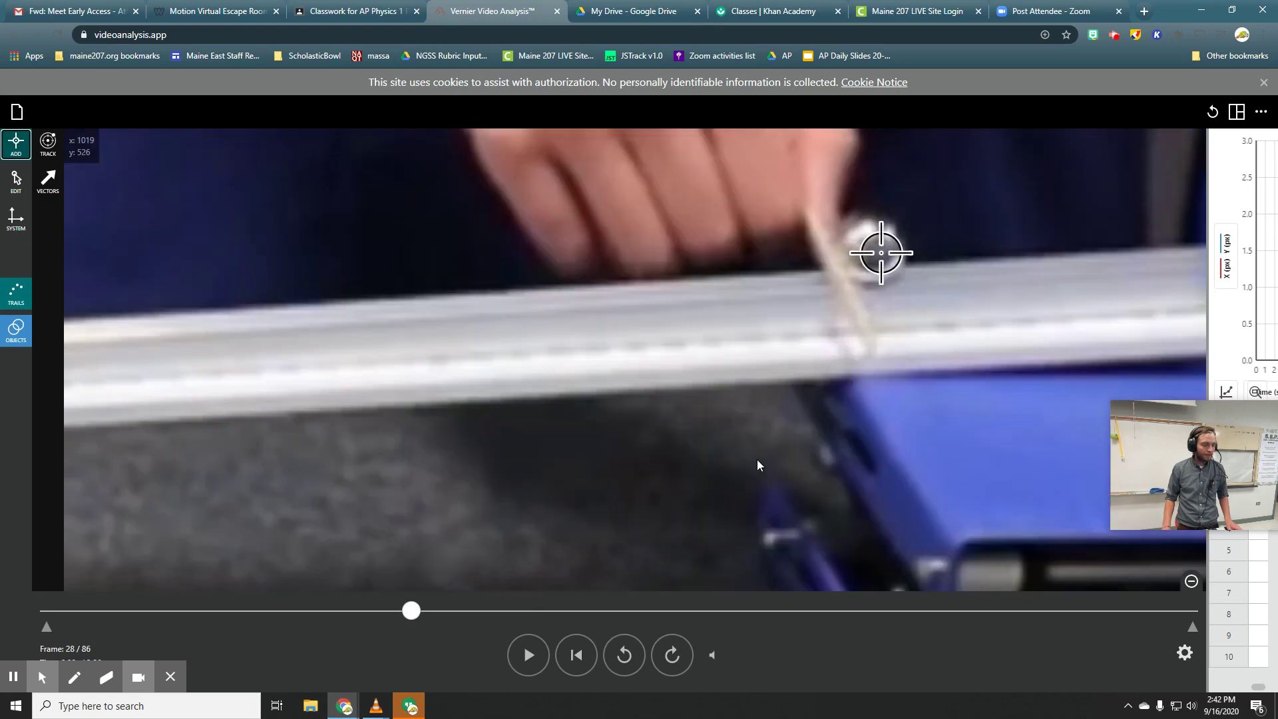
scroll(878, 253, down, 7)
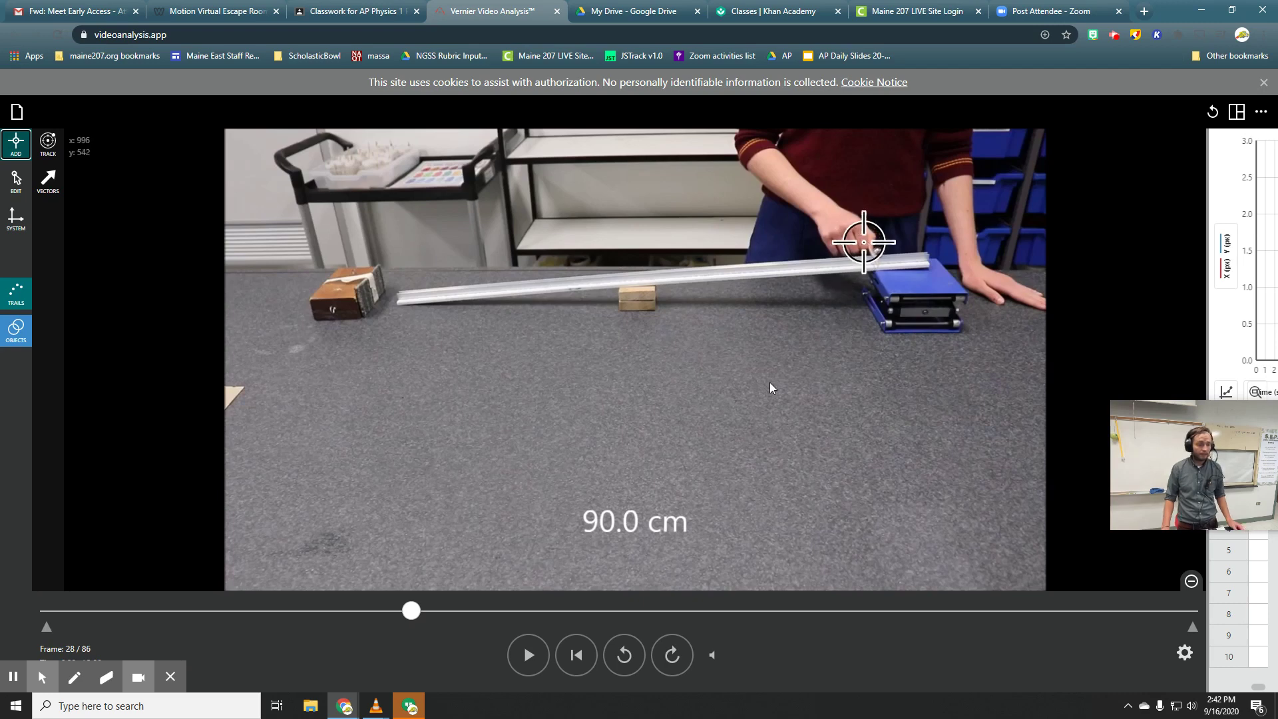
Play part of the ball's roll down the ramp and advance frame by frame to frame 56 to follow its motion
click(671, 656)
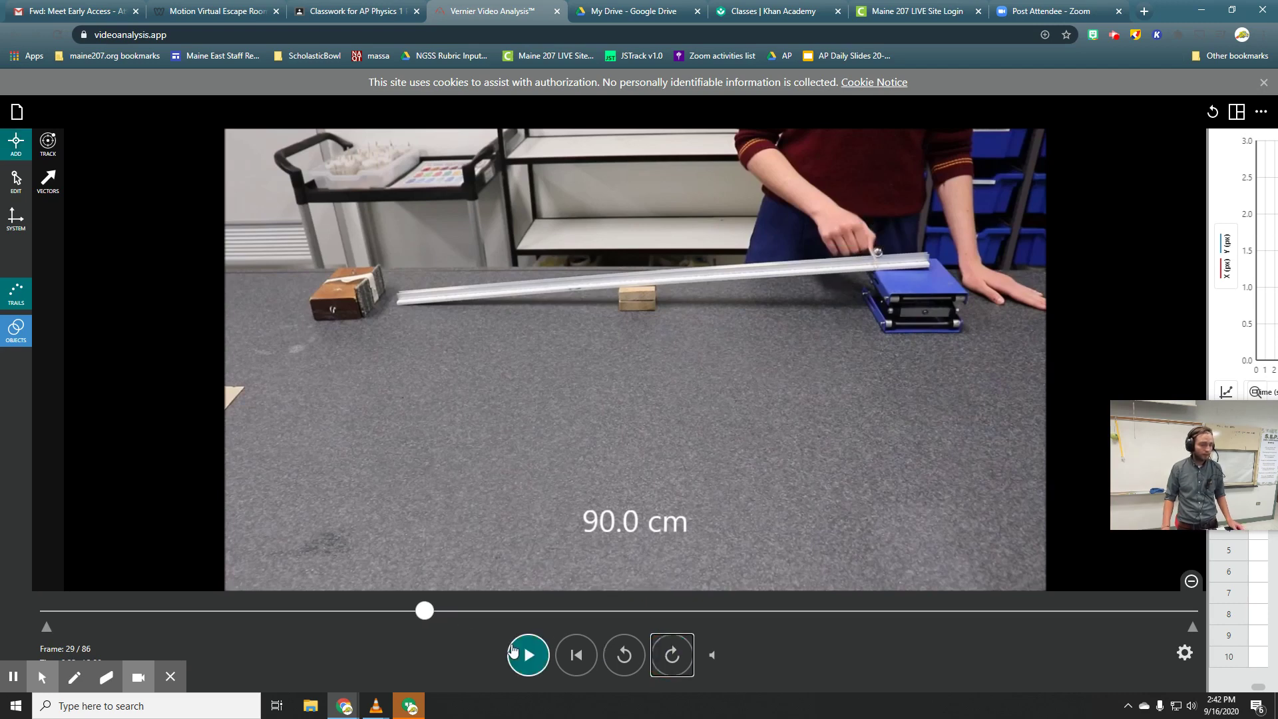
click(526, 657)
click(526, 656)
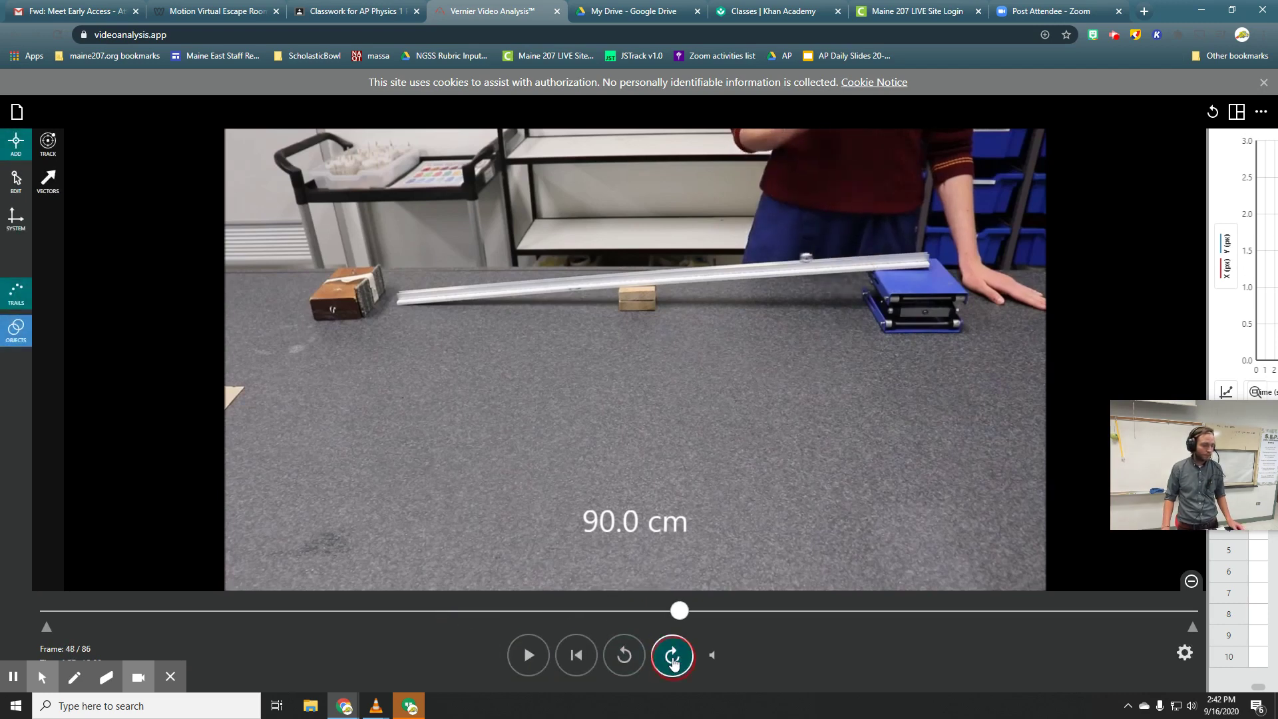
click(673, 656)
click(672, 656)
click(673, 659)
click(673, 659)
click(674, 661)
click(675, 662)
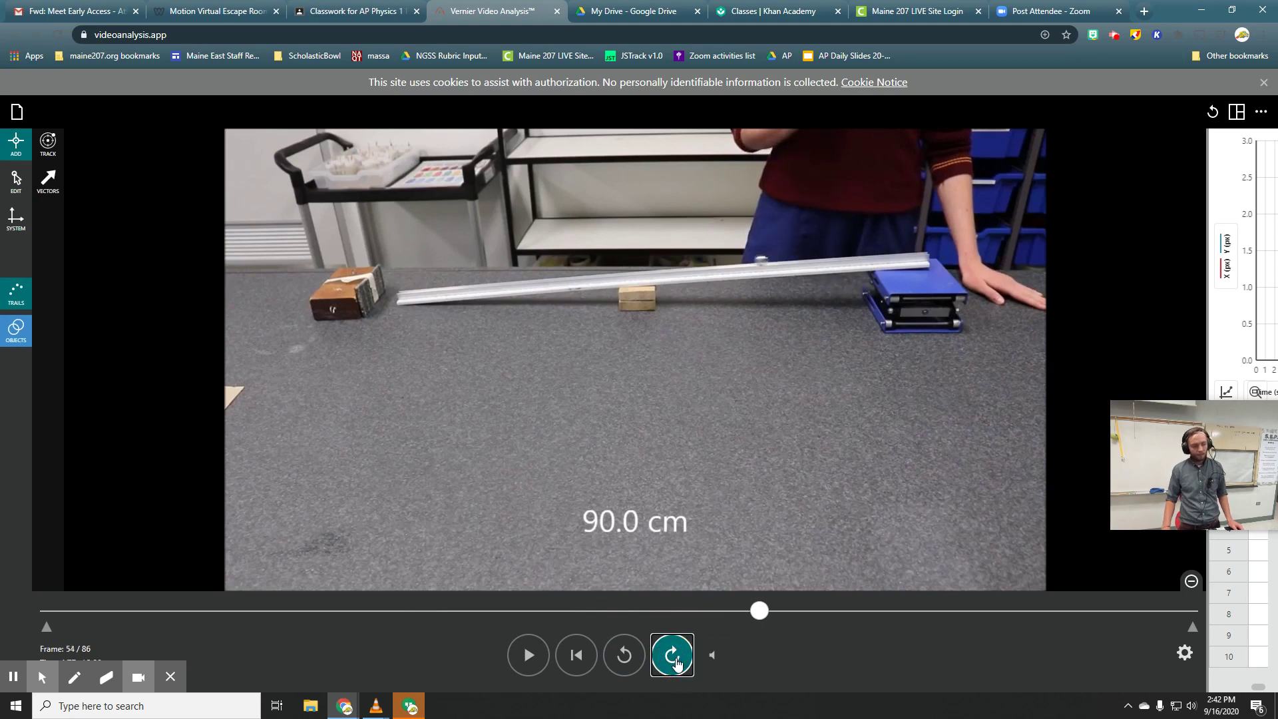
click(676, 662)
click(677, 663)
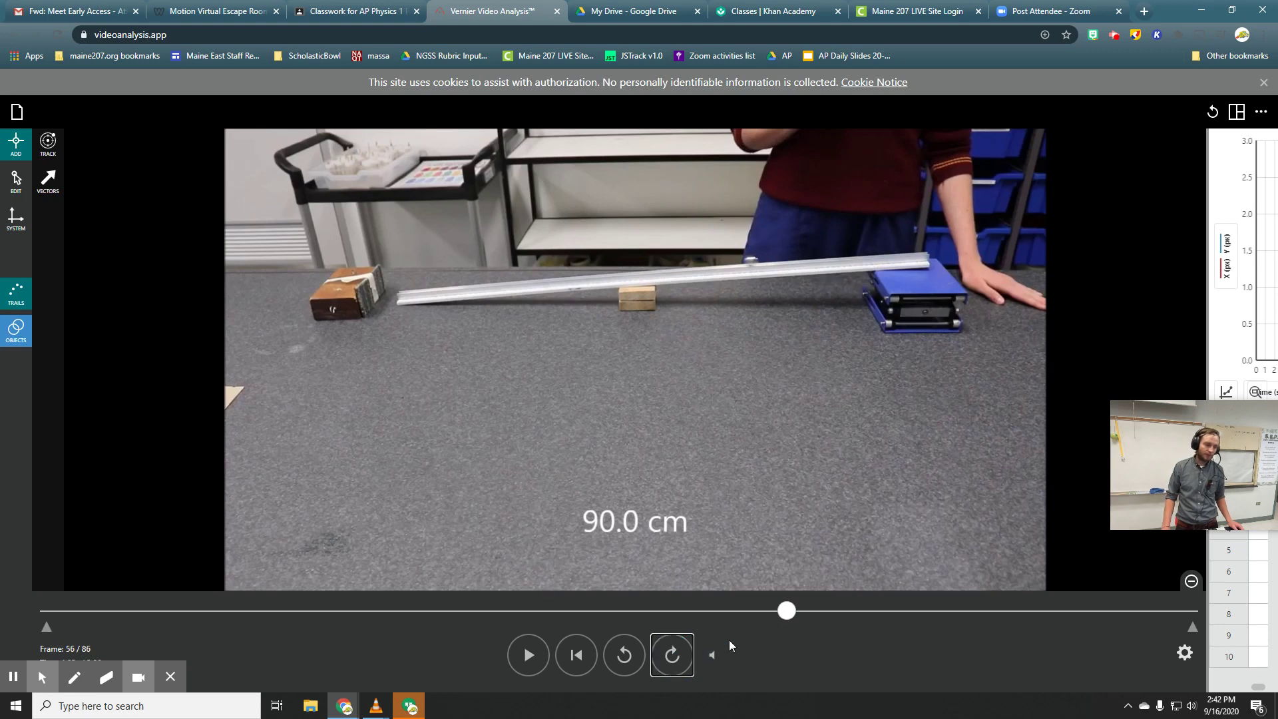
Mark trial position points on the ball's left edge in frames 29, 30 and 31
click(734, 616)
drag(699, 617, 412, 611)
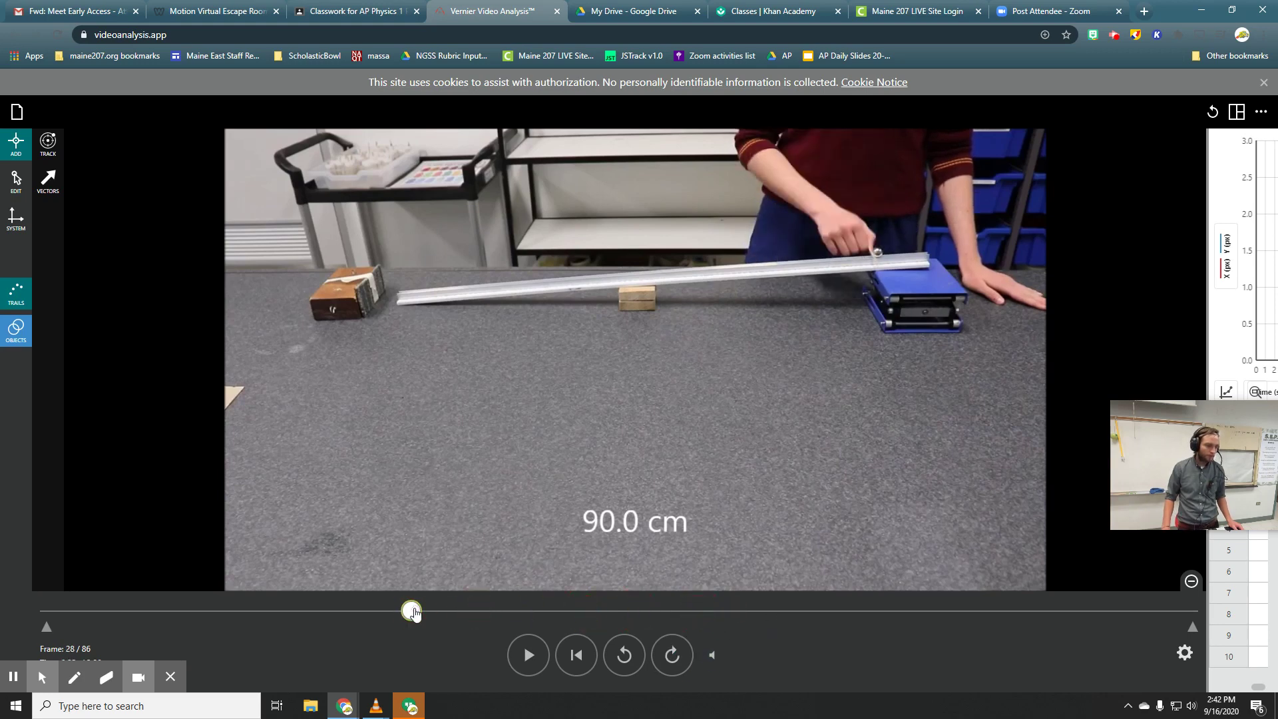
click(676, 659)
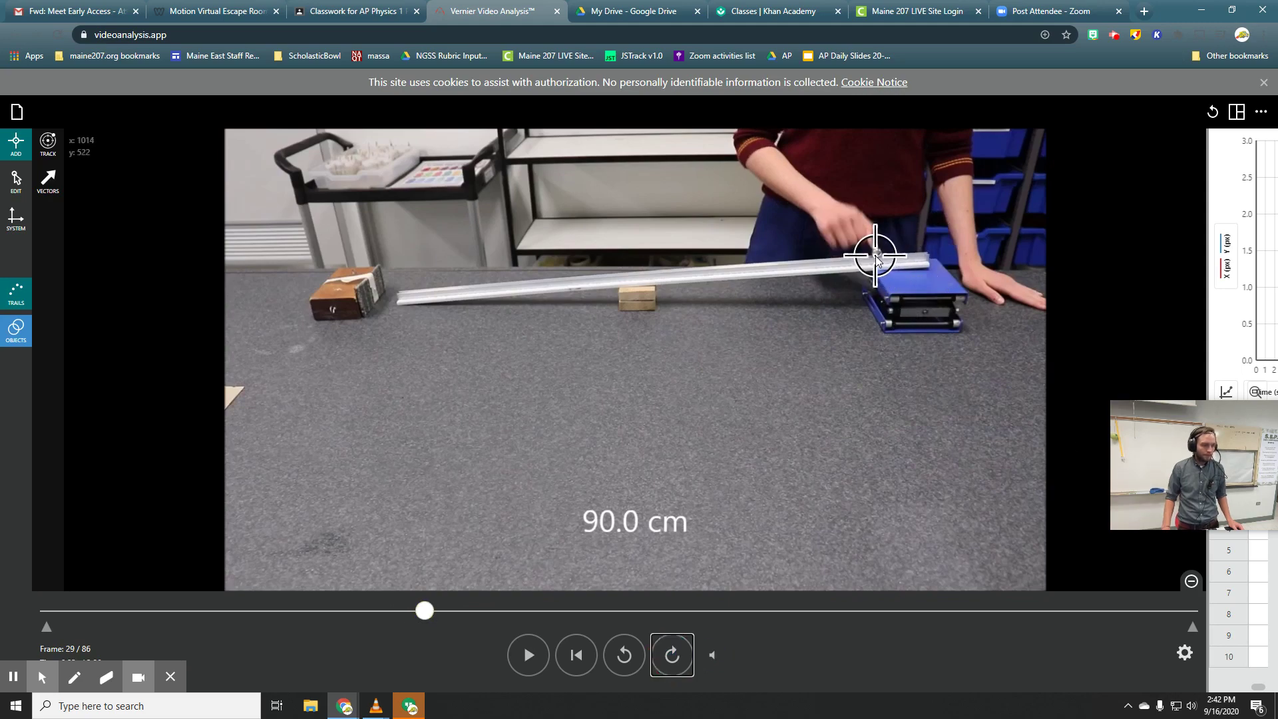
scroll(884, 262, up, 3)
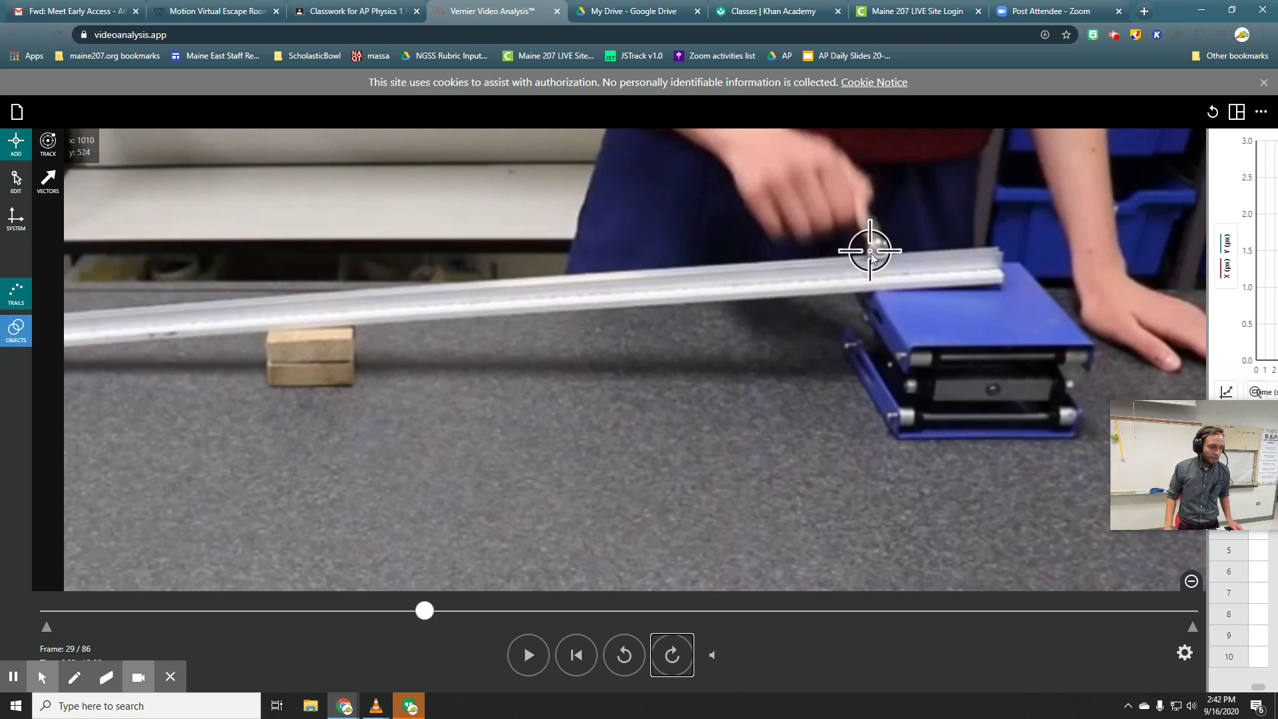
scroll(870, 252, up, 2)
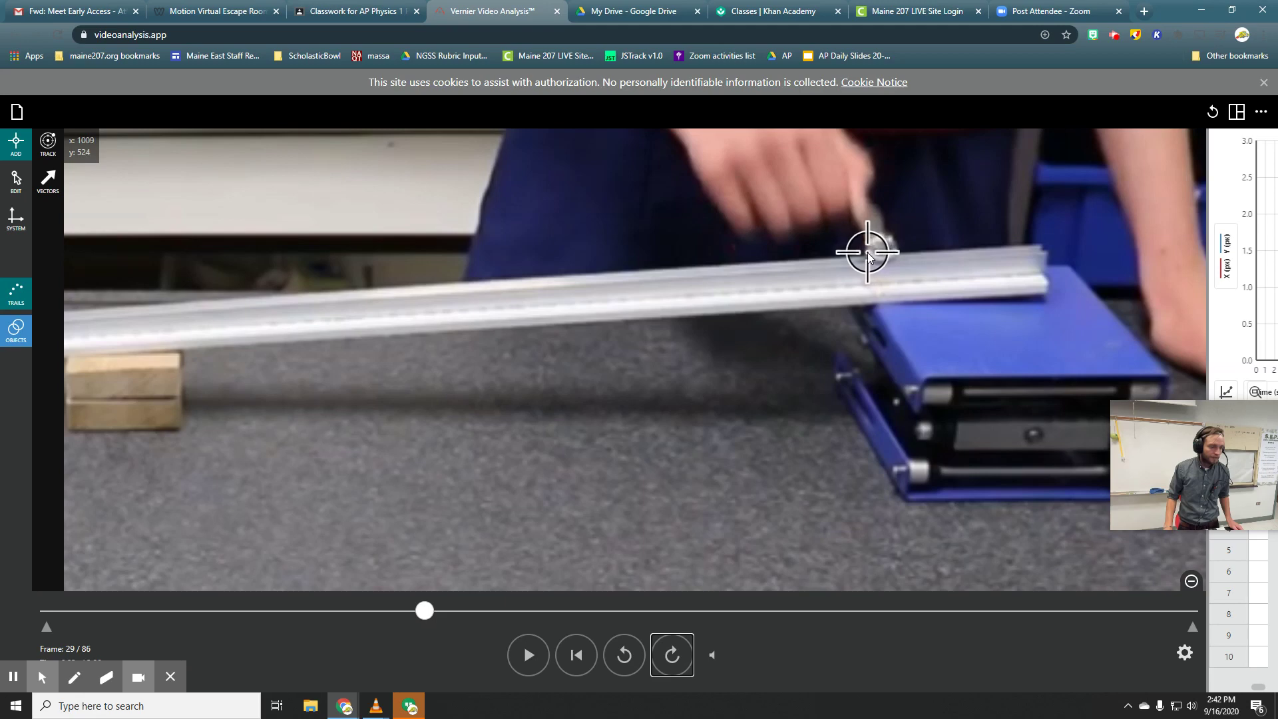
click(868, 253)
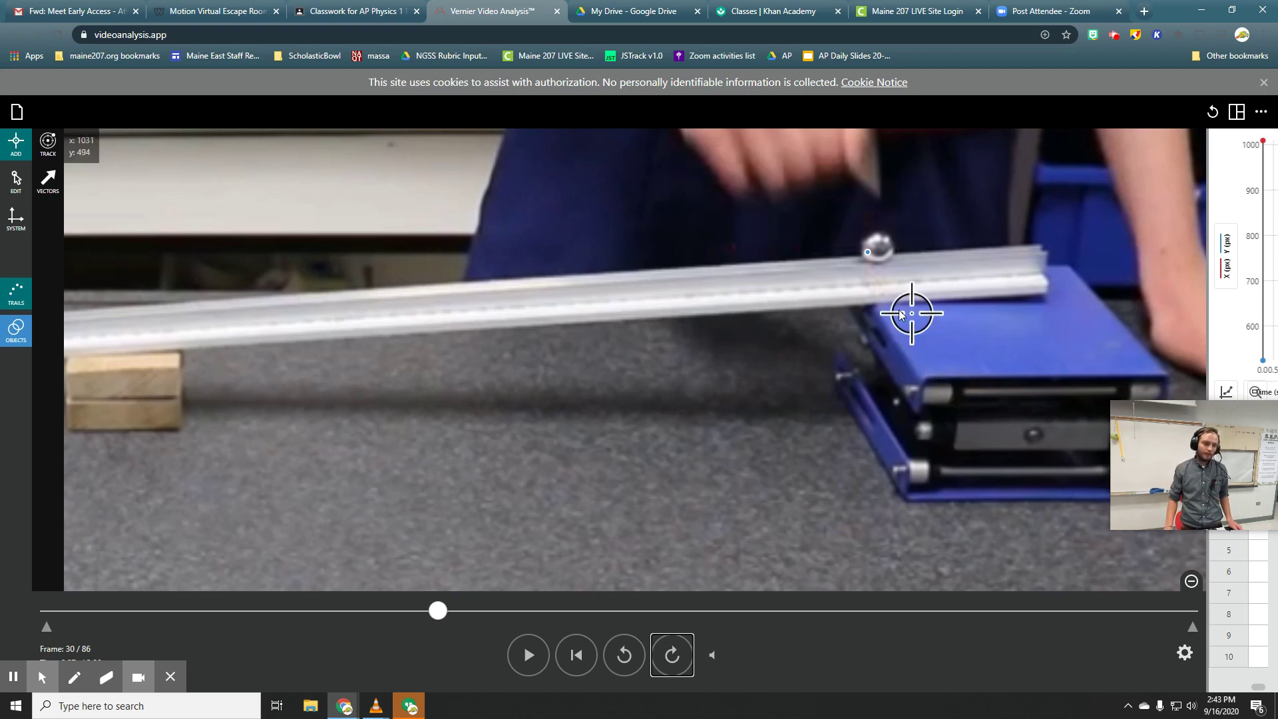
click(864, 255)
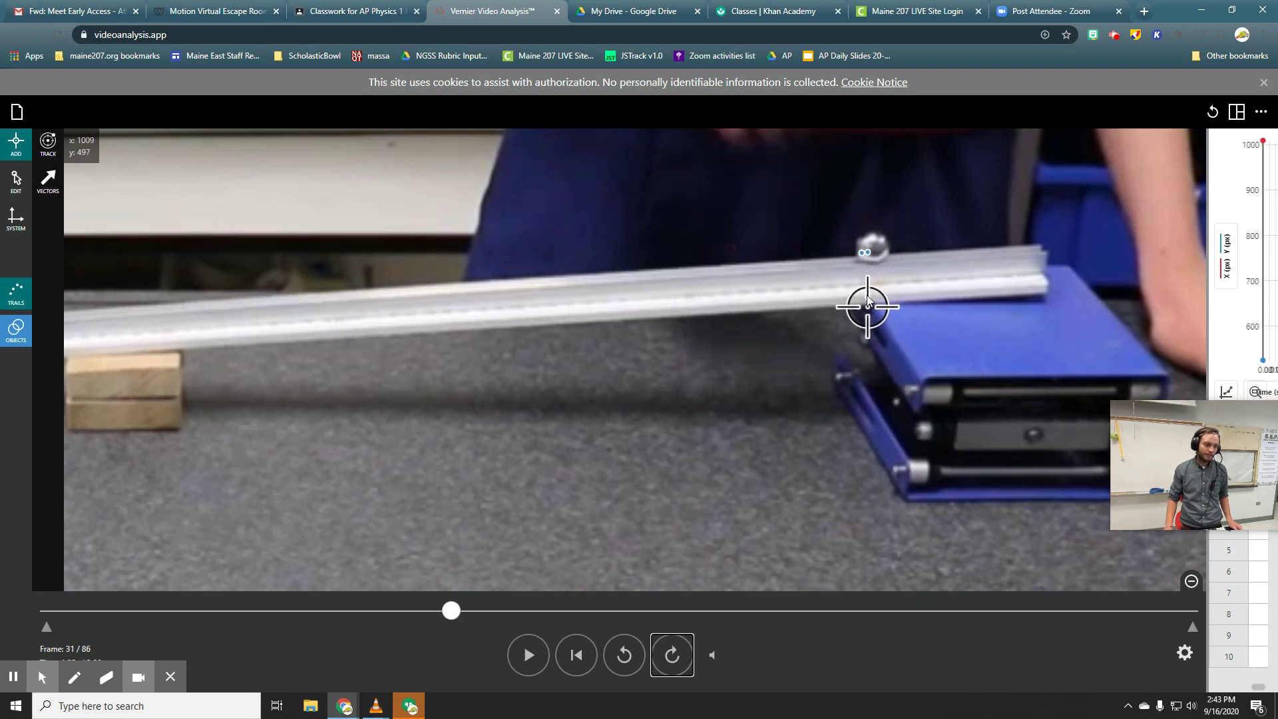
click(857, 253)
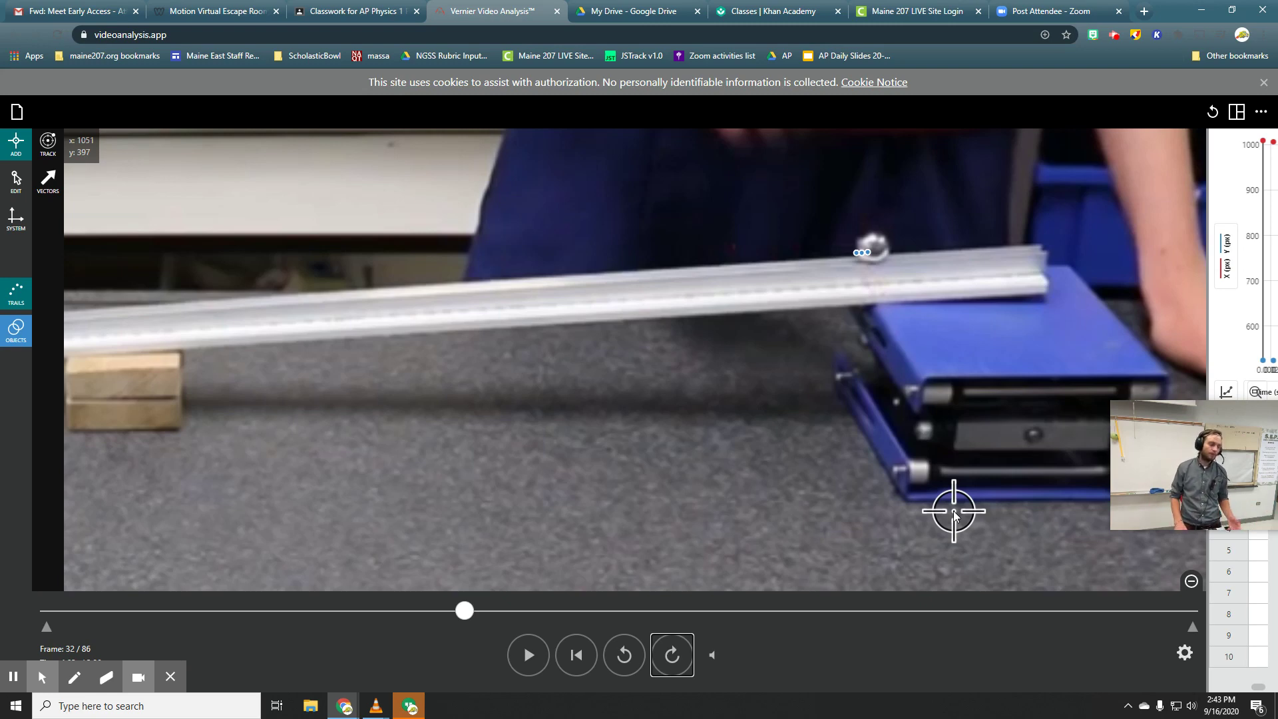
Delete the three trial points marked on the ball
click(16, 180)
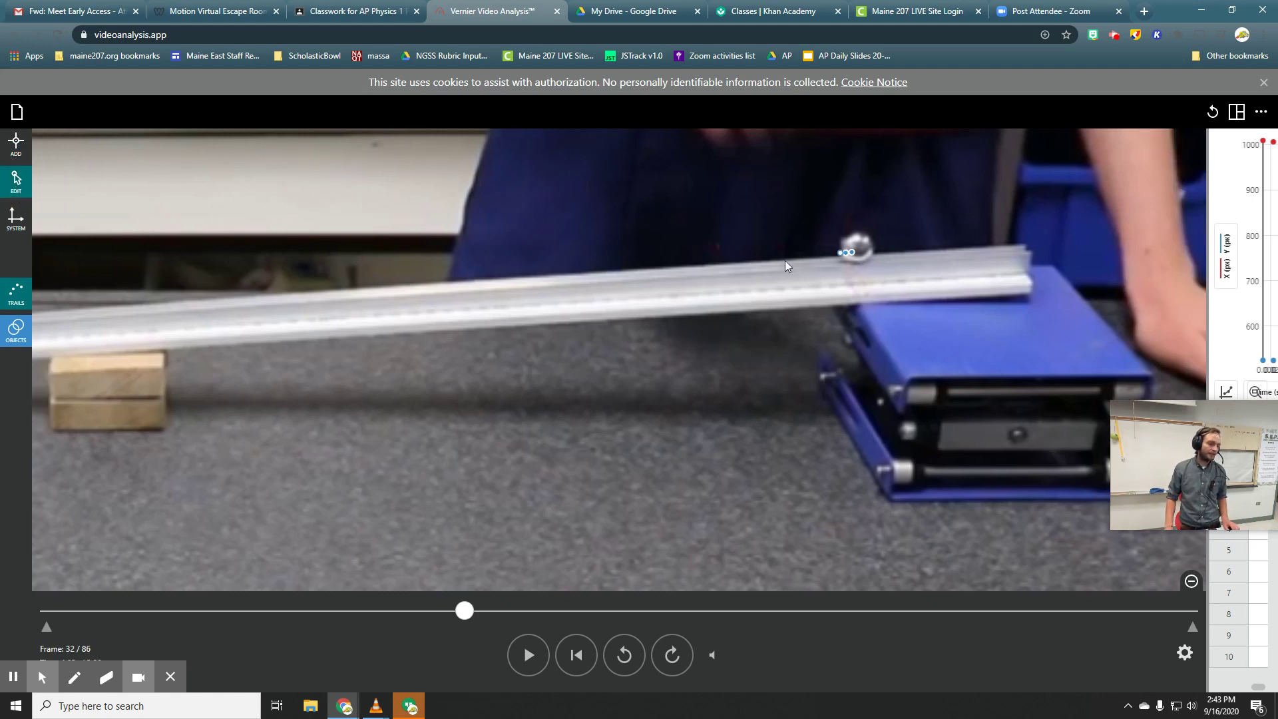
click(848, 253)
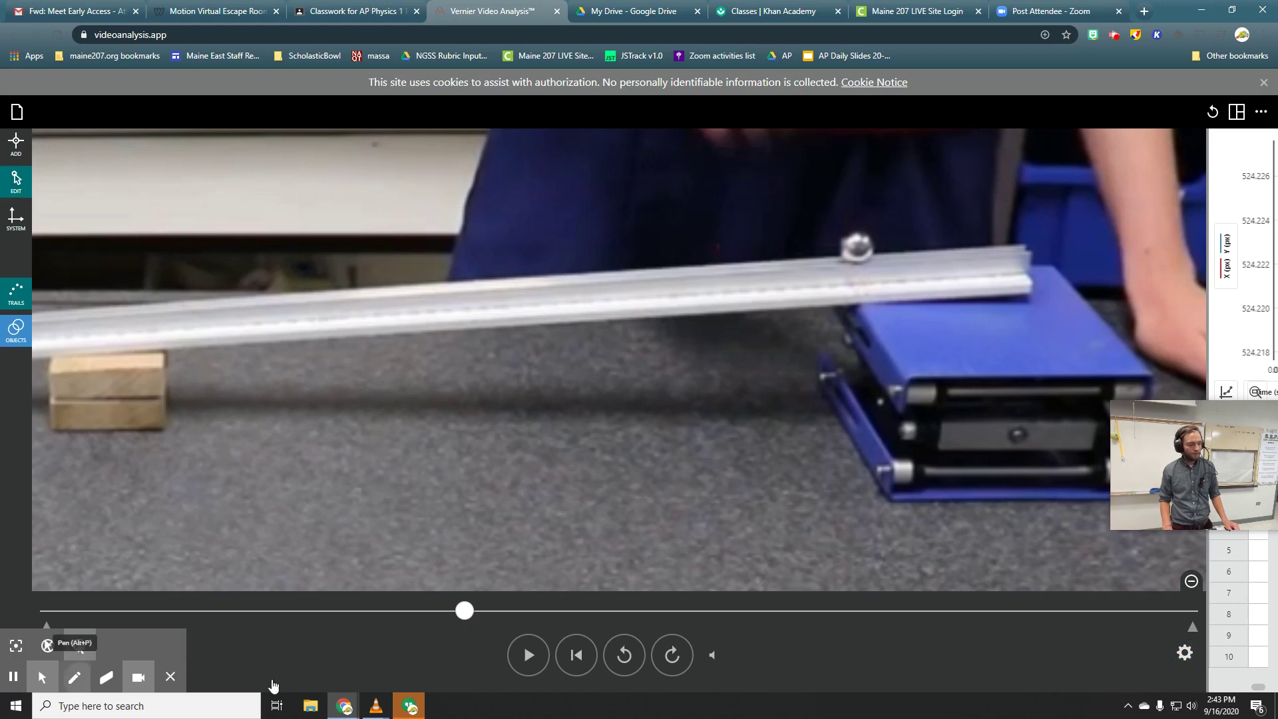
Set Advance Frames to 5 frames in the advanced video options, keeping the frame rate at 30.00 frames per second
mouse_move(1002, 670)
mouse_down()
mouse_move(1135, 664)
mouse_move(1121, 676)
mouse_up()
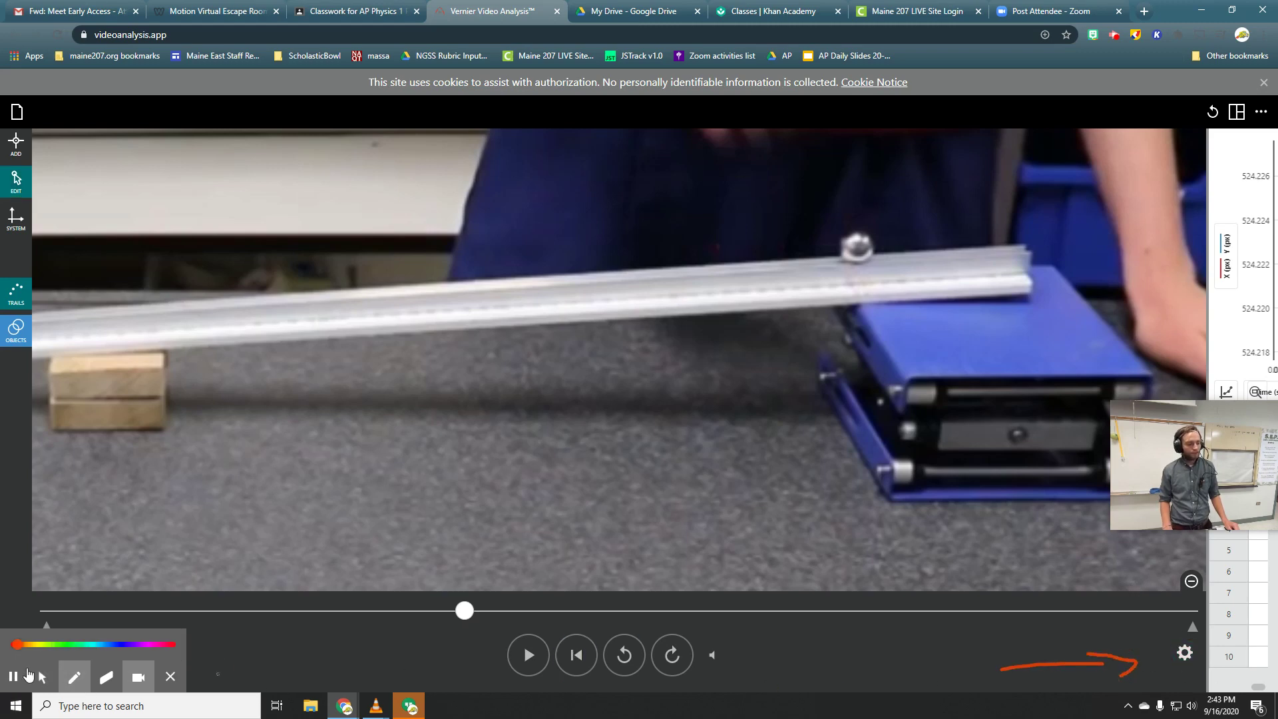
click(42, 677)
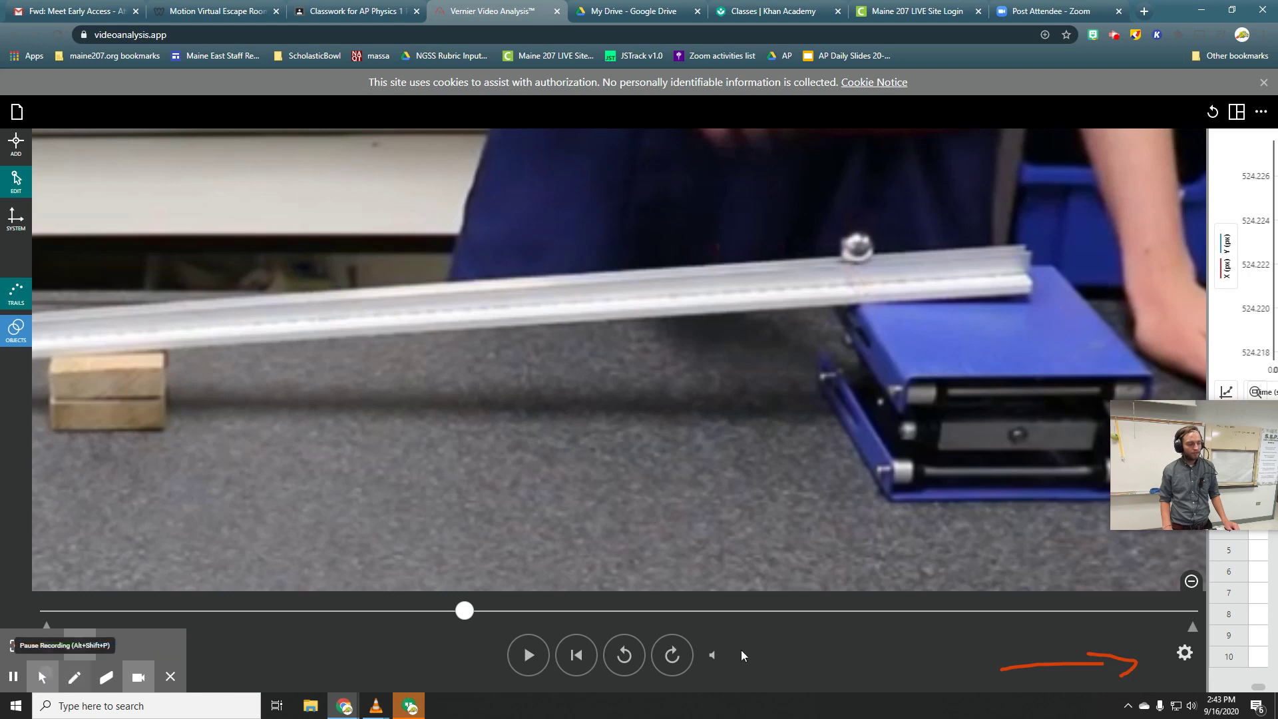
click(1185, 653)
click(1183, 656)
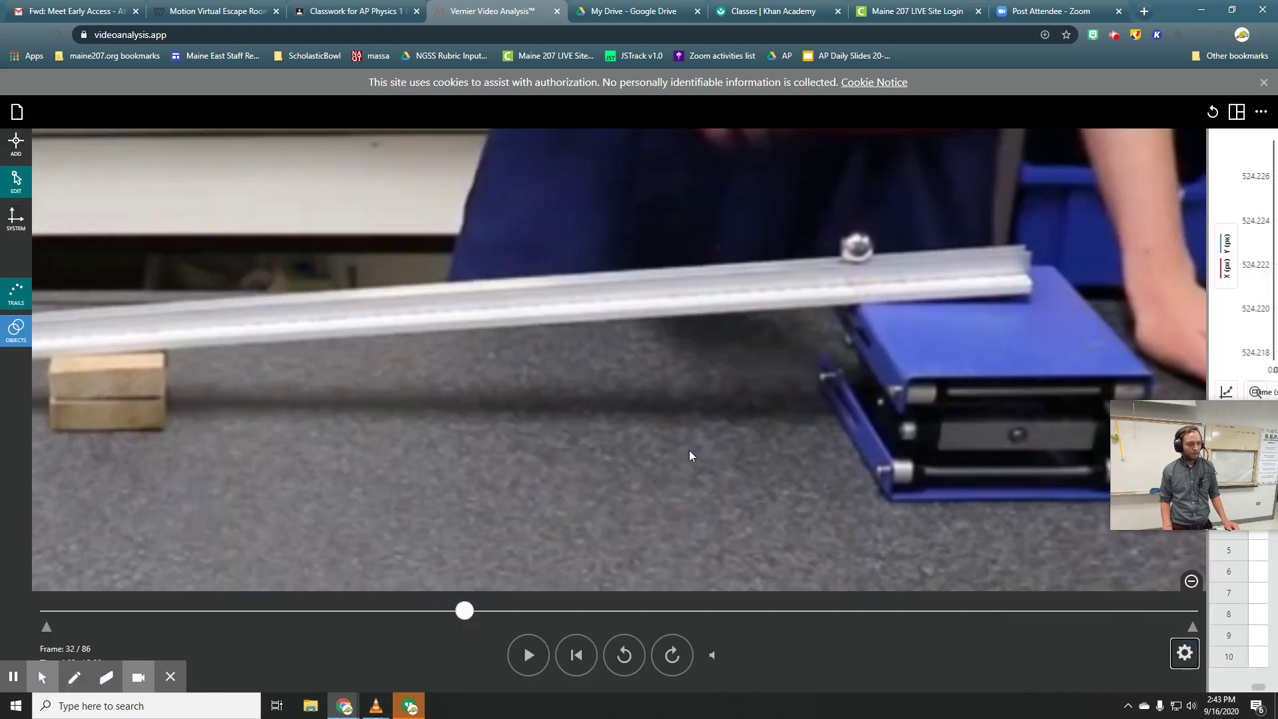
key(Return)
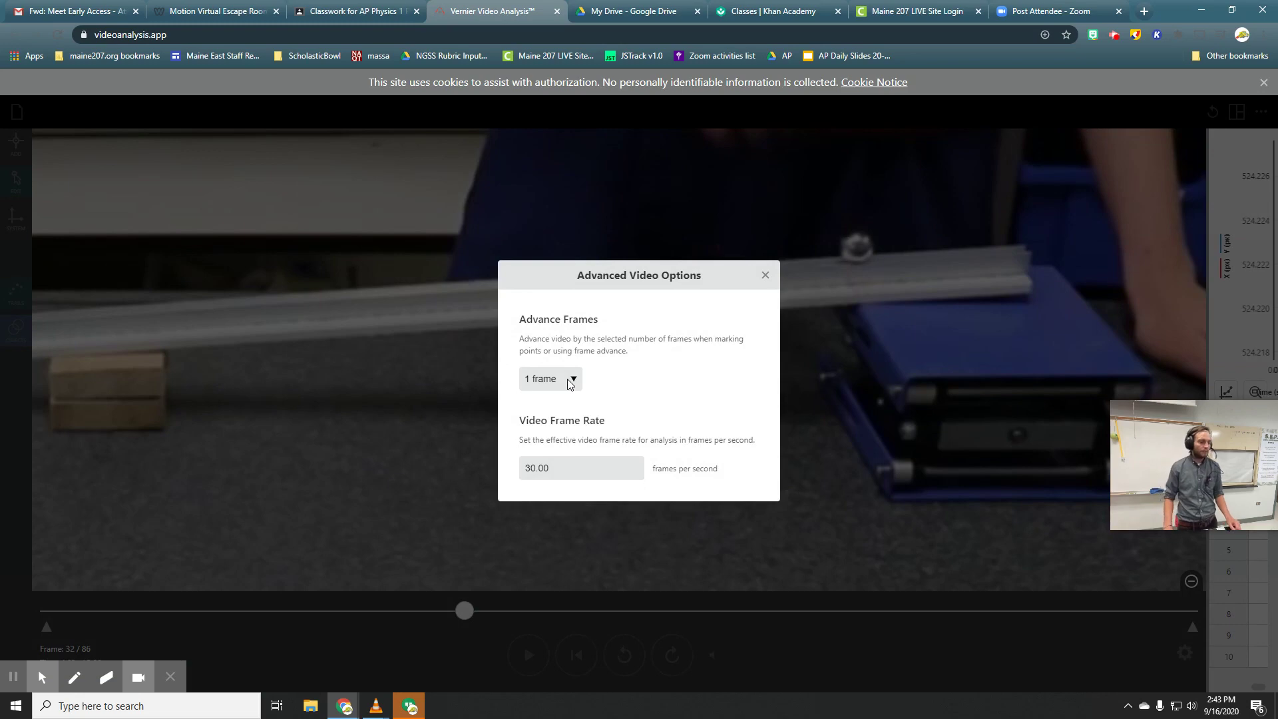
click(570, 384)
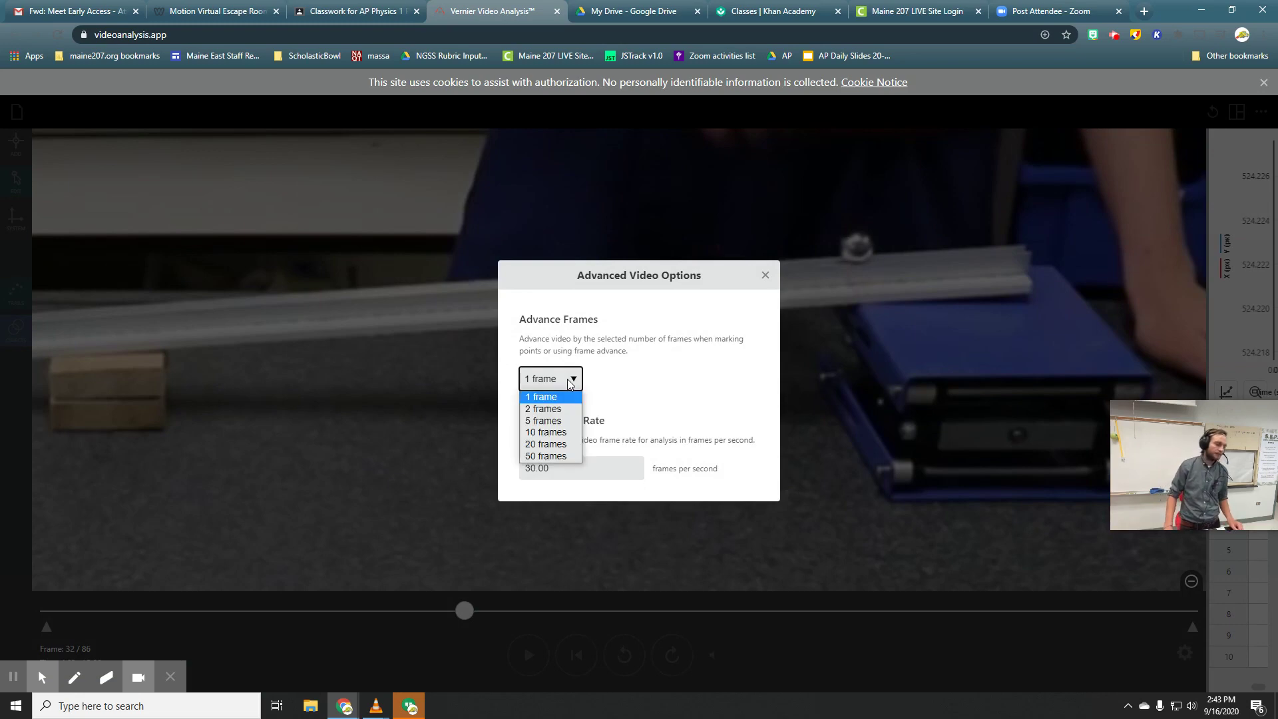
click(543, 421)
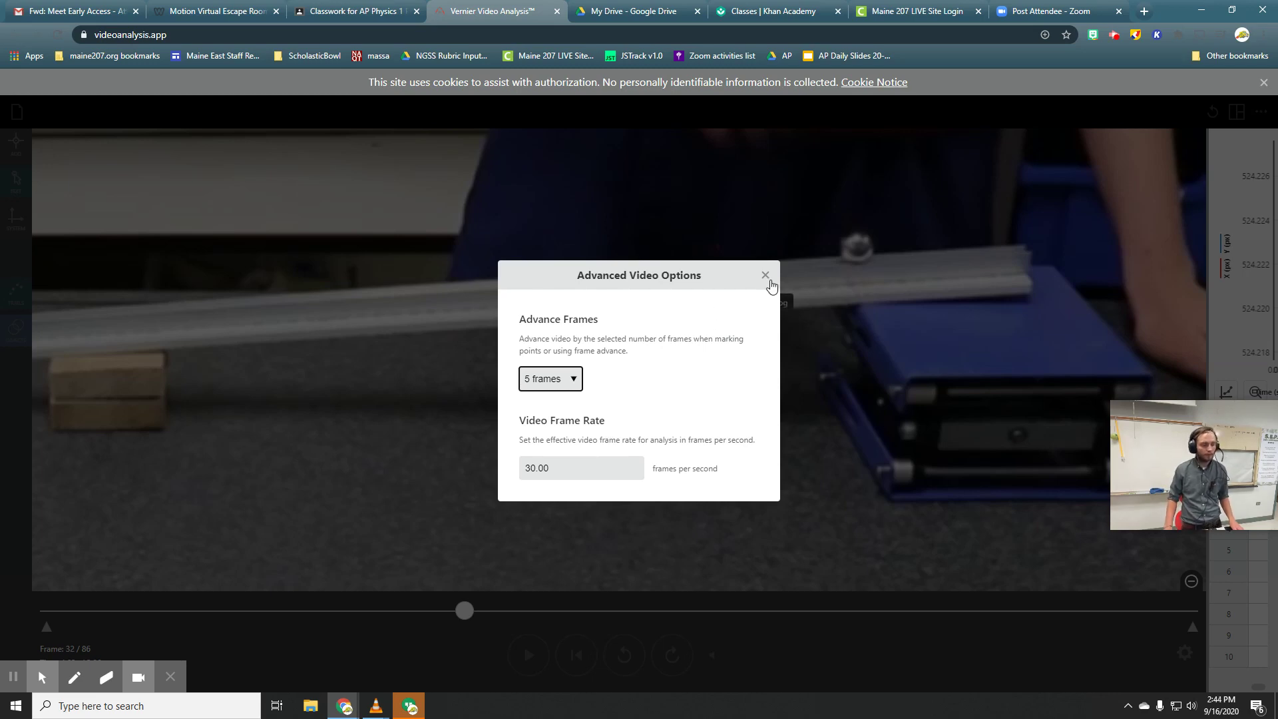
click(766, 276)
Mark the rolling ball's left edge every five frames from frame 29 to frame 59
click(17, 143)
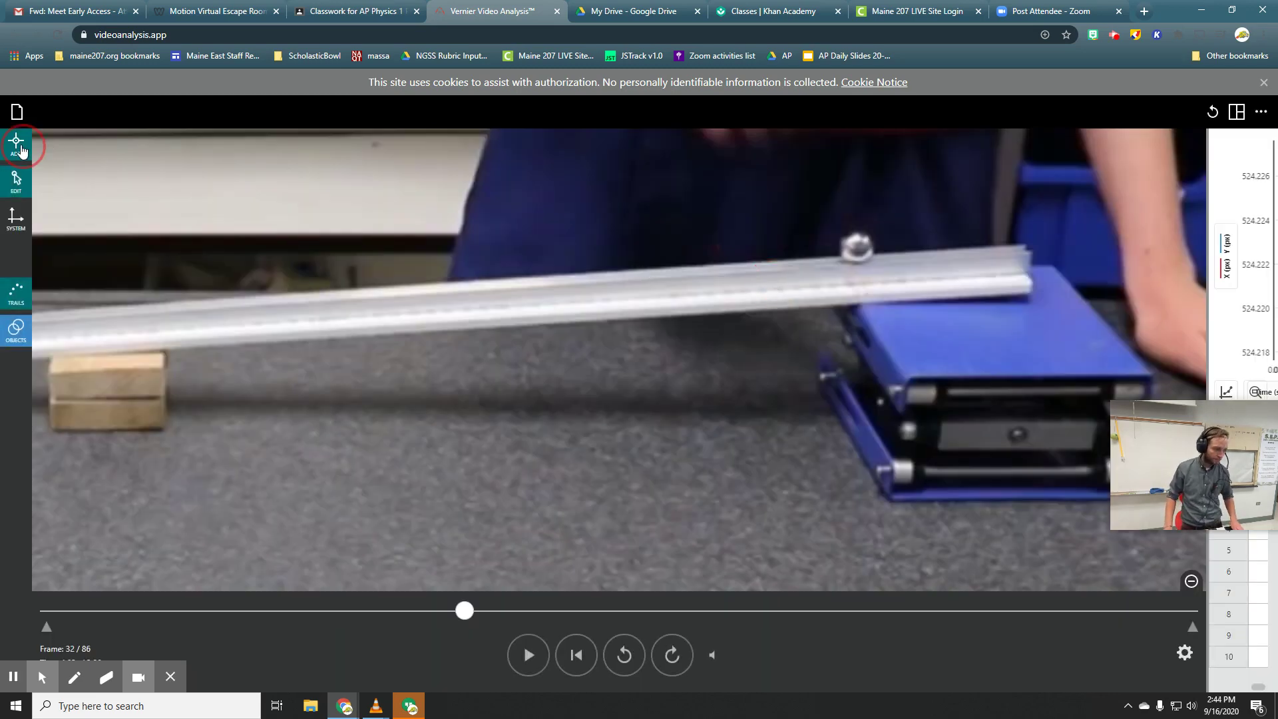
drag(461, 618, 427, 619)
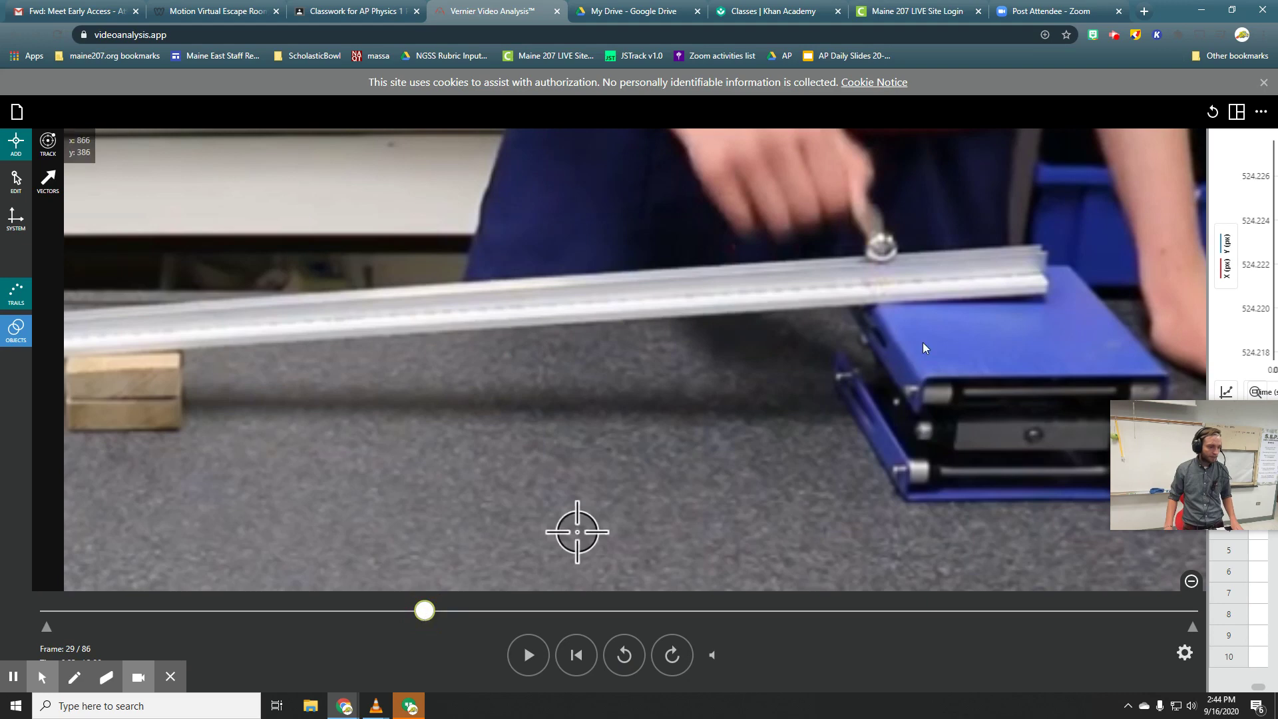
click(865, 253)
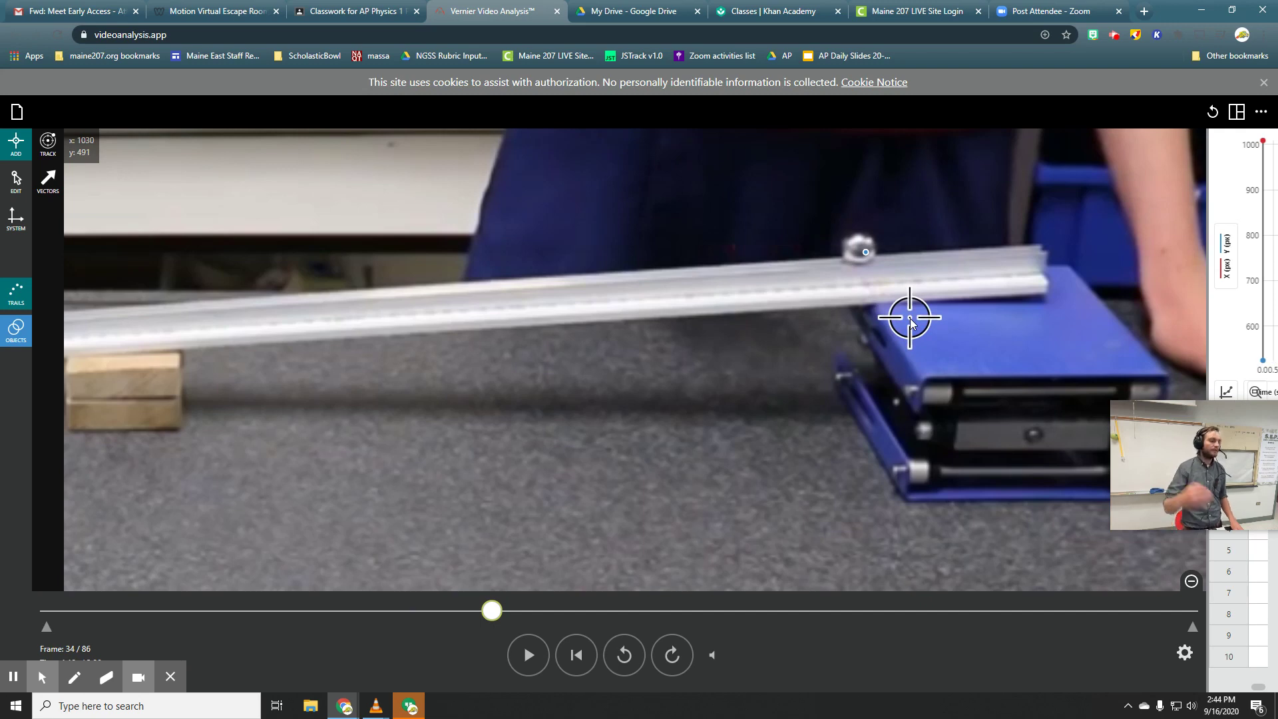
click(841, 253)
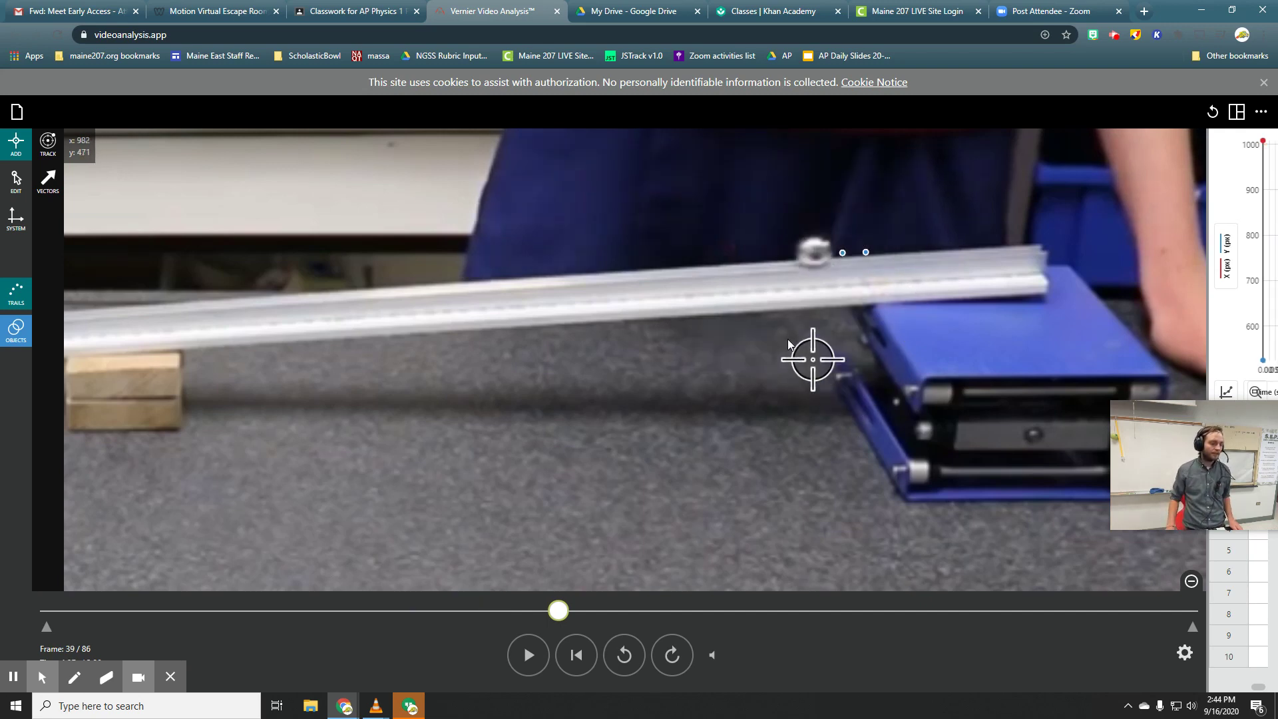
click(796, 257)
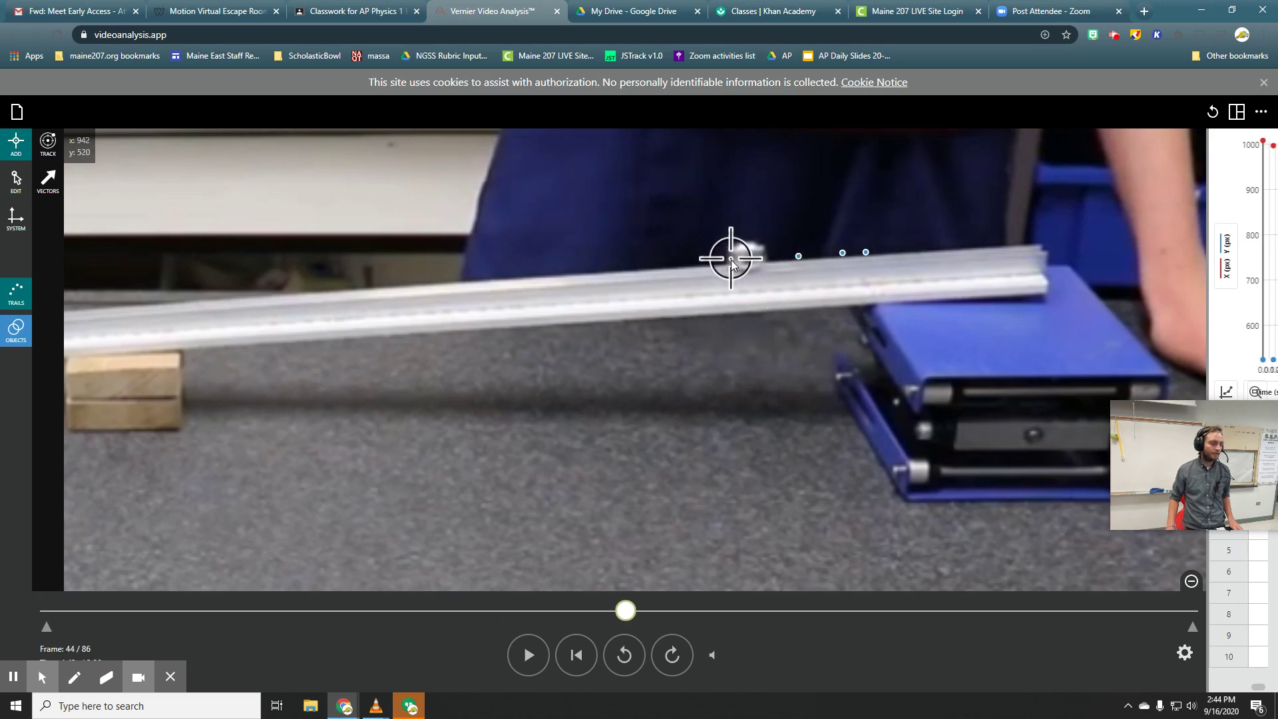
click(731, 260)
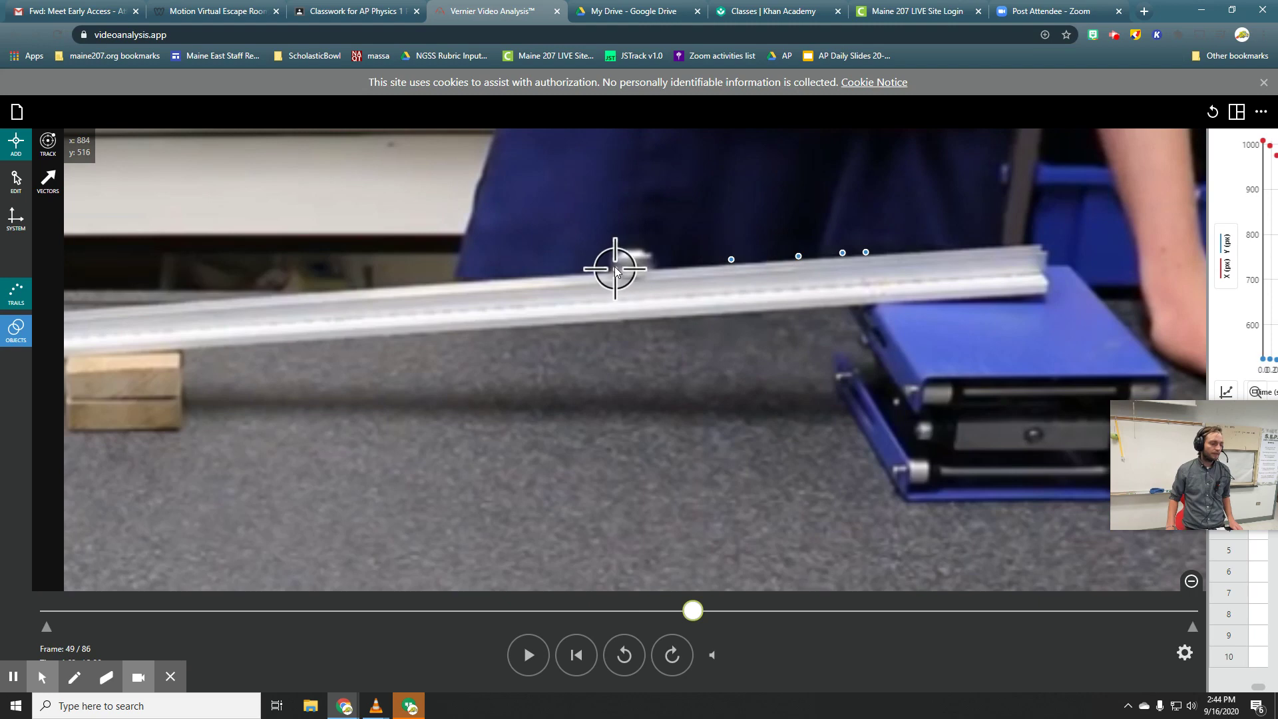
click(615, 265)
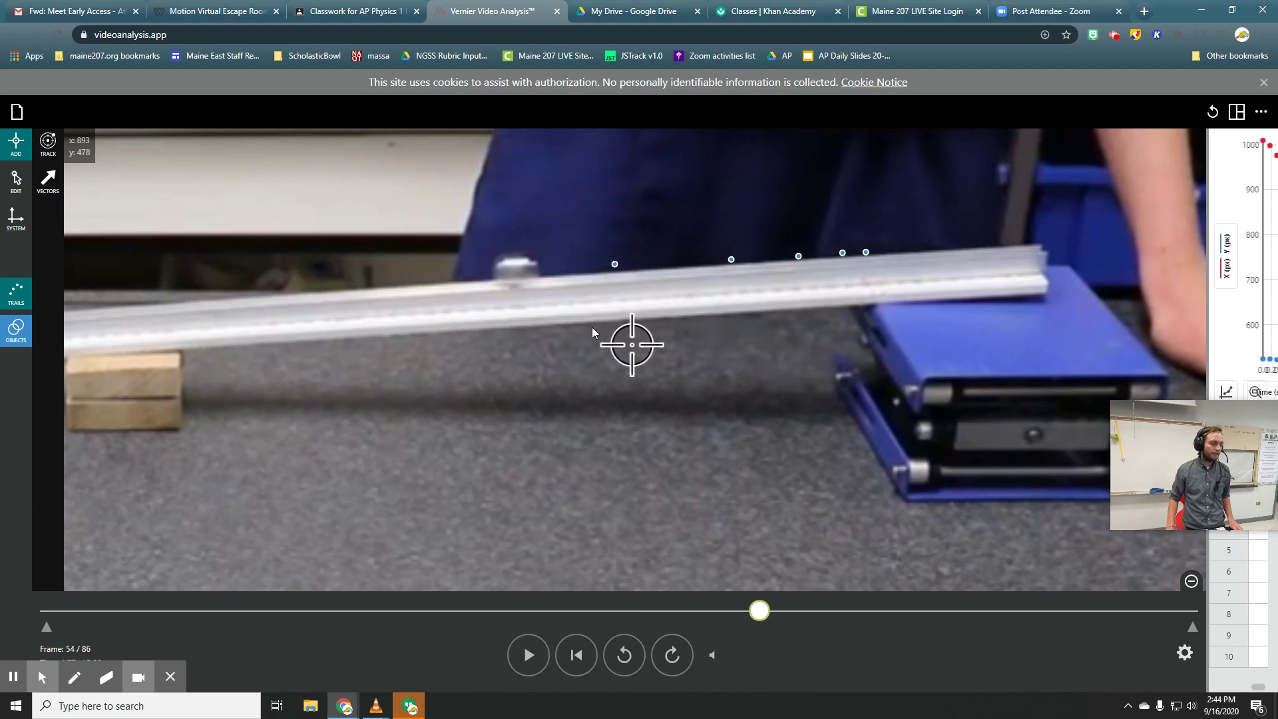
click(495, 273)
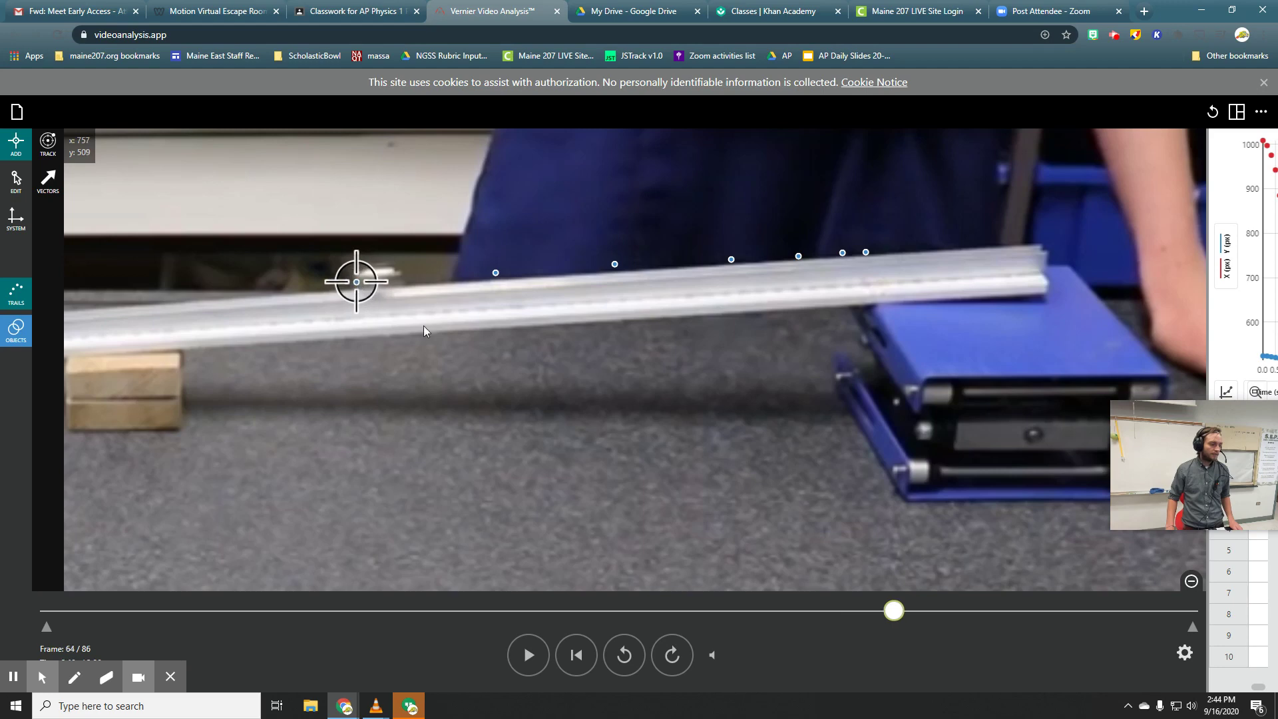
click(356, 282)
Continue marking the ball's left edge every five frames from frame 64 to frame 84, near the ramp's lower end
scroll(543, 334, down, 3)
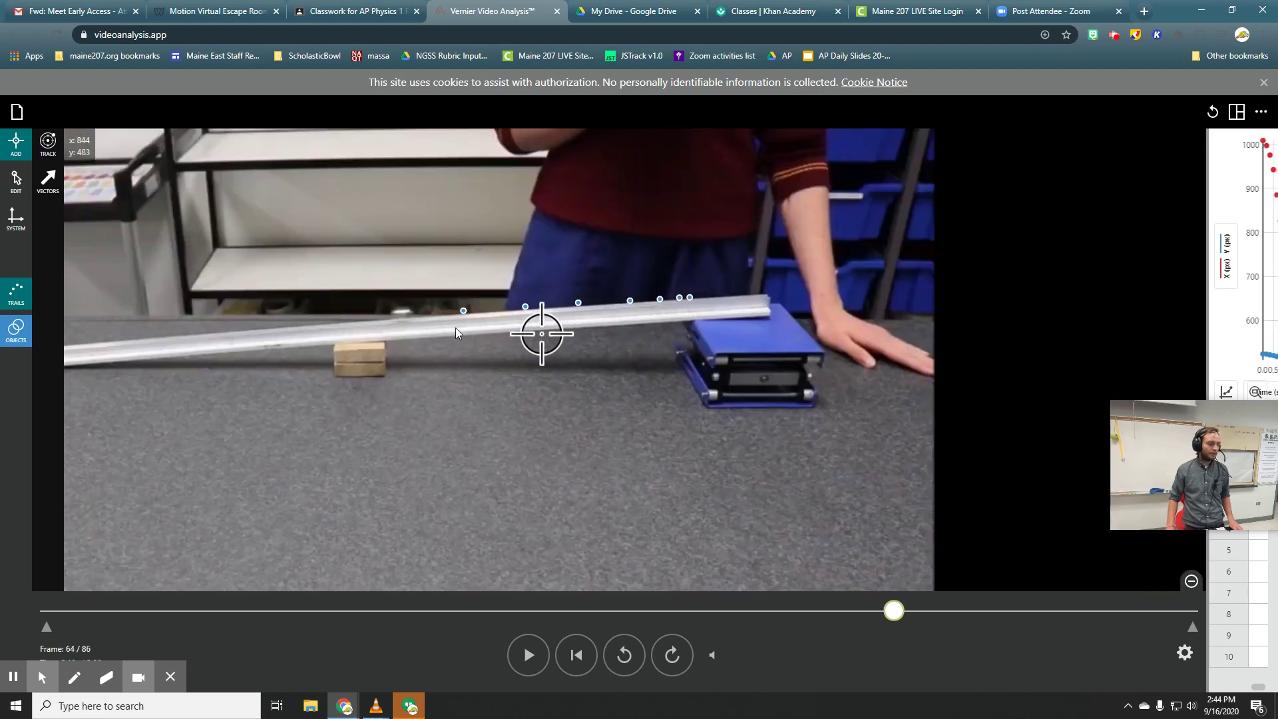
click(393, 315)
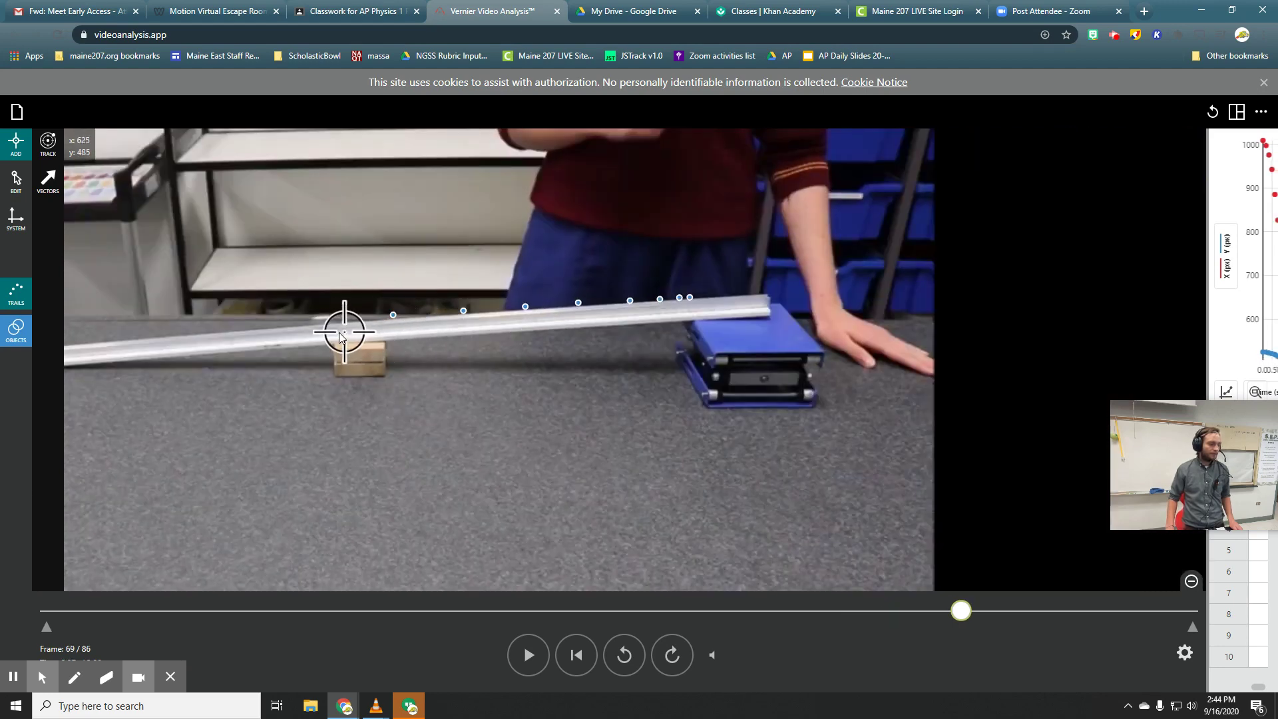
click(313, 322)
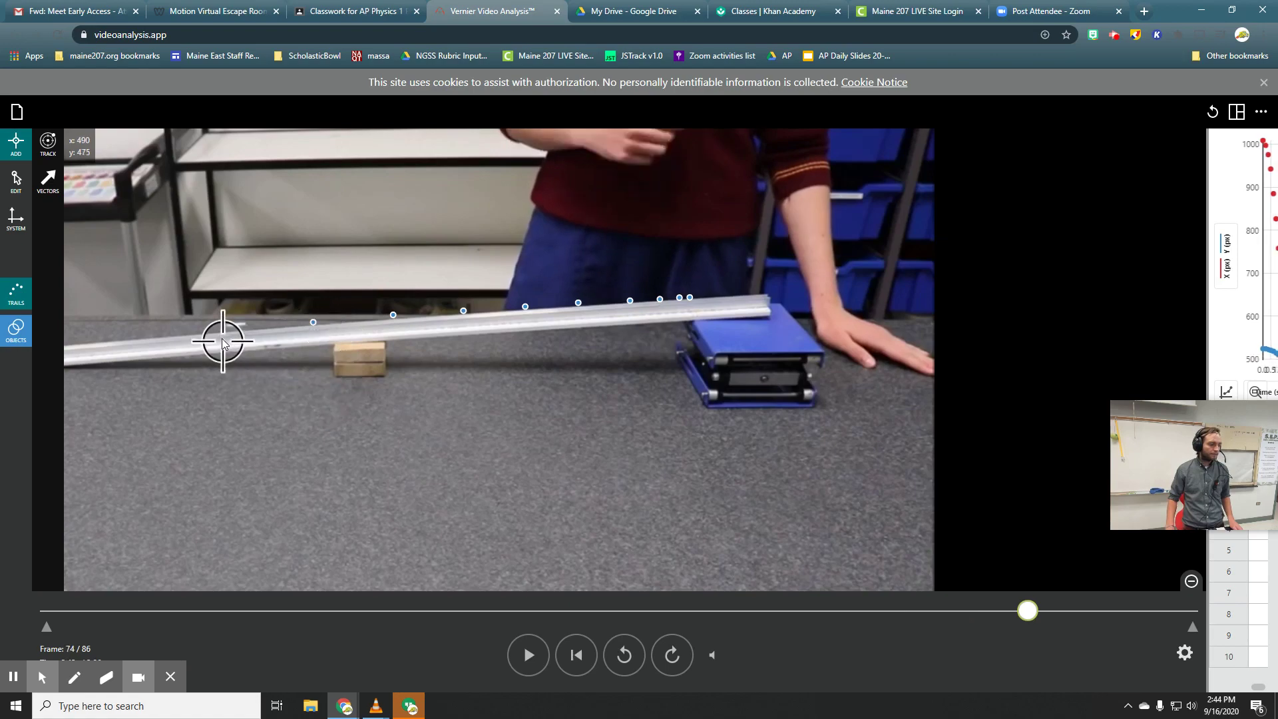
click(178, 399)
scroll(413, 296, up, 6)
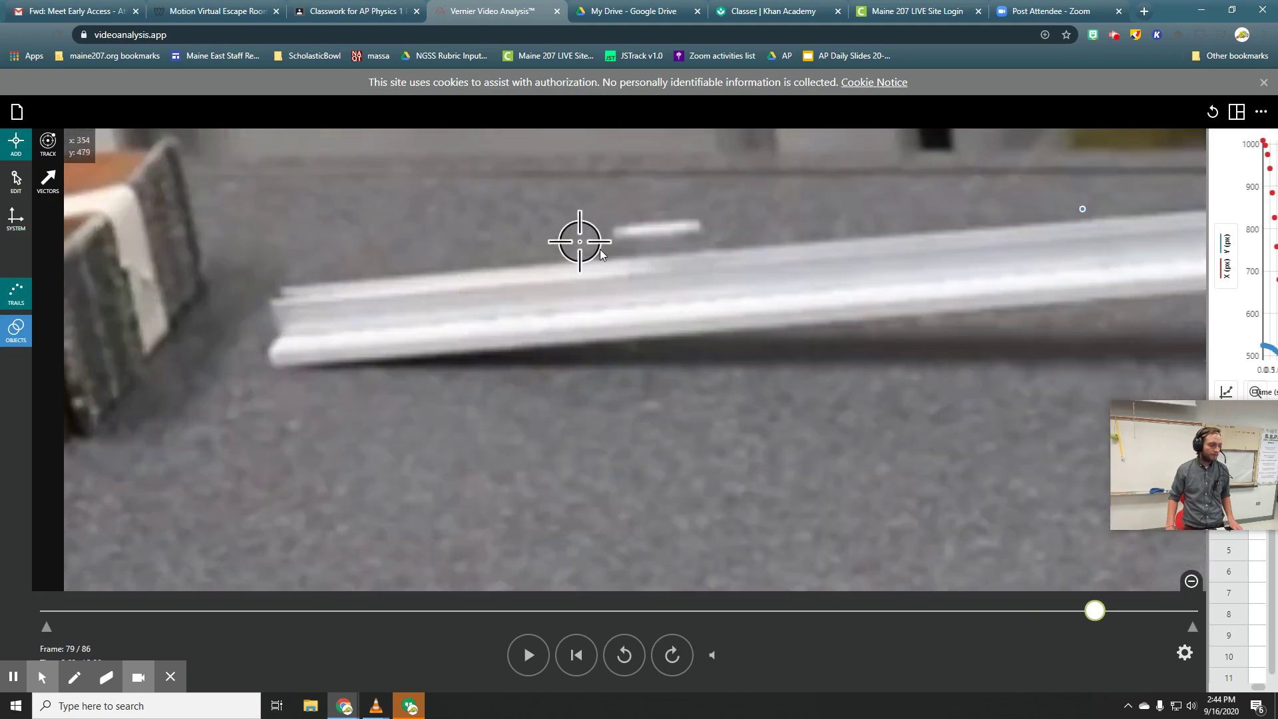
click(612, 246)
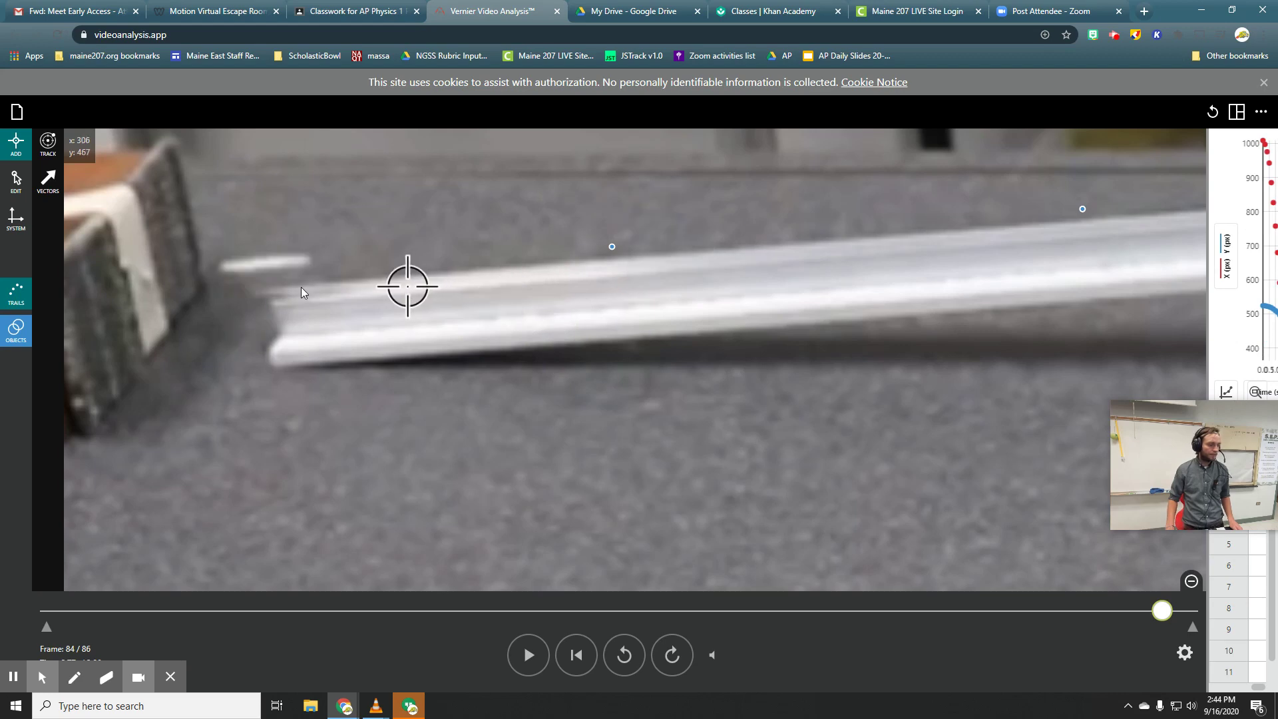
click(224, 273)
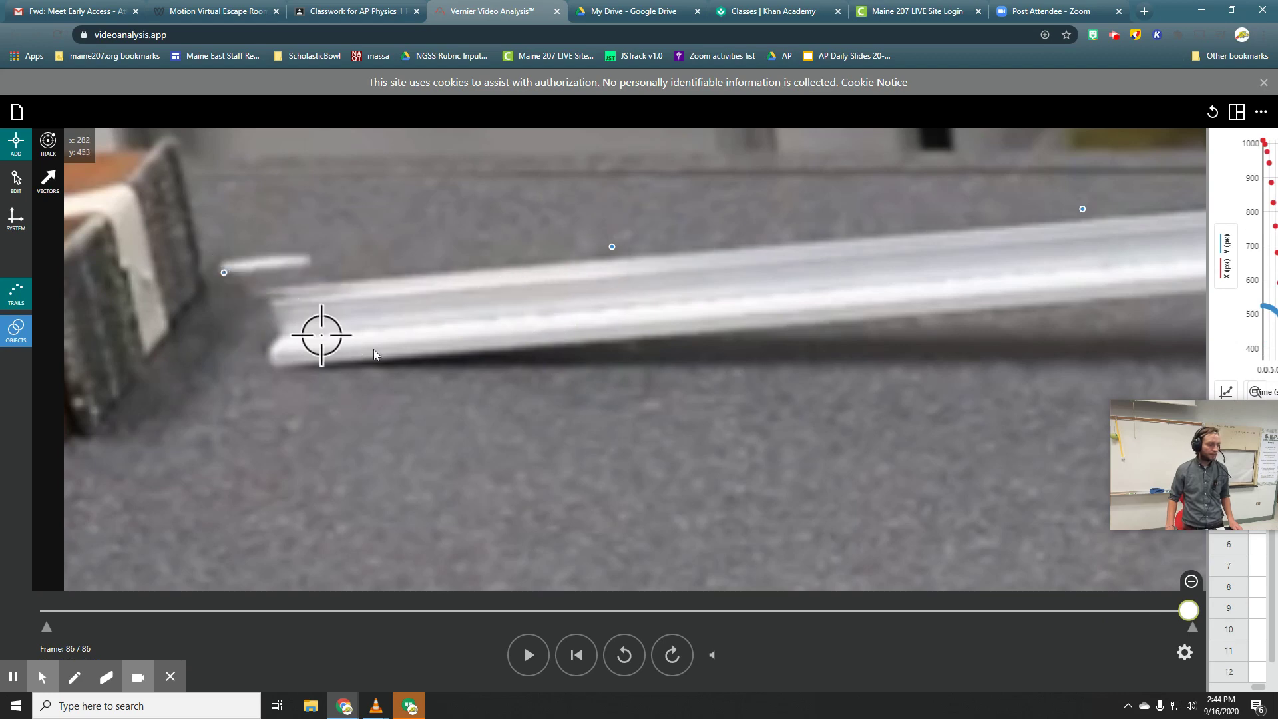
scroll(443, 353, down, 5)
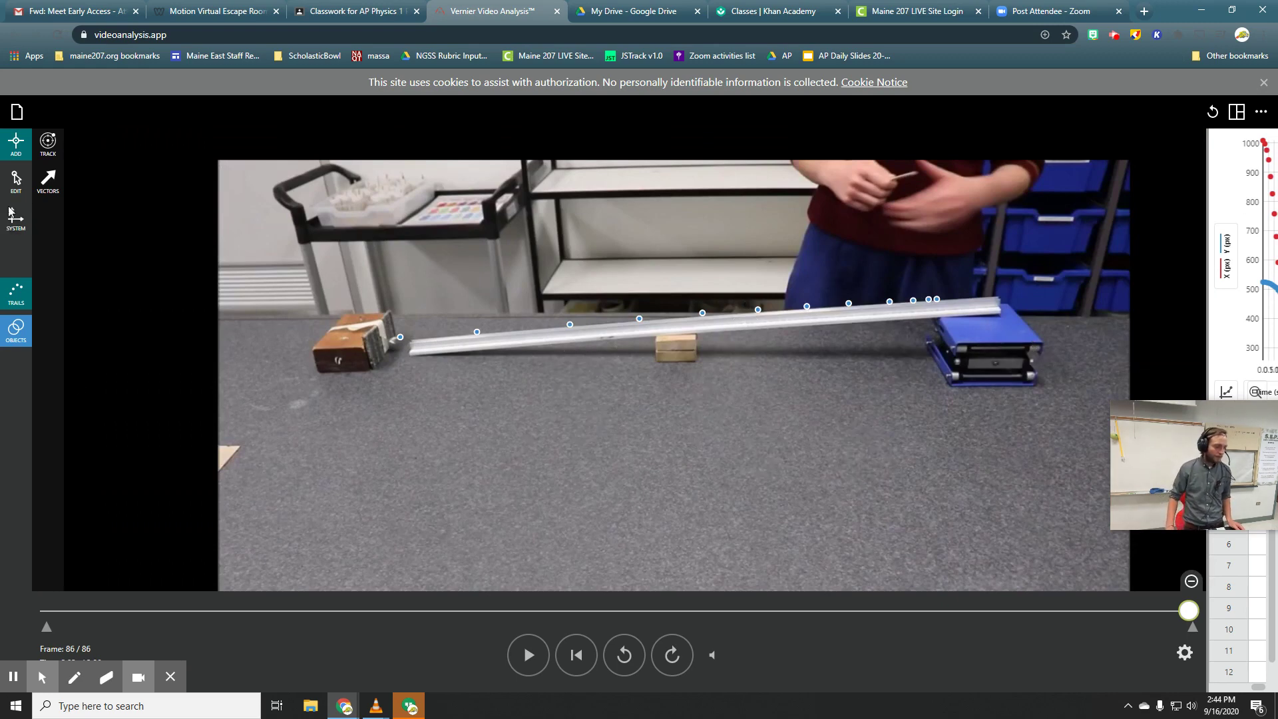
click(60, 679)
click(74, 678)
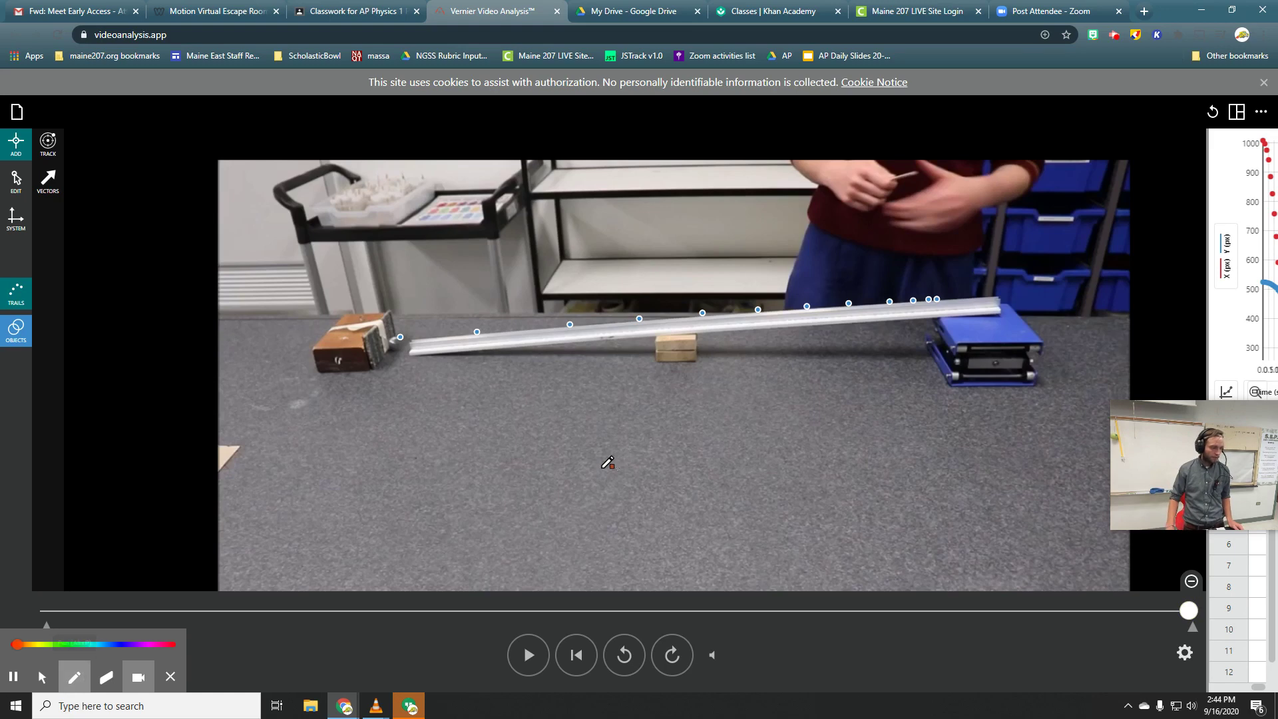
mouse_move(501, 314)
mouse_down()
mouse_move(471, 303)
mouse_move(408, 369)
mouse_move(494, 340)
mouse_up()
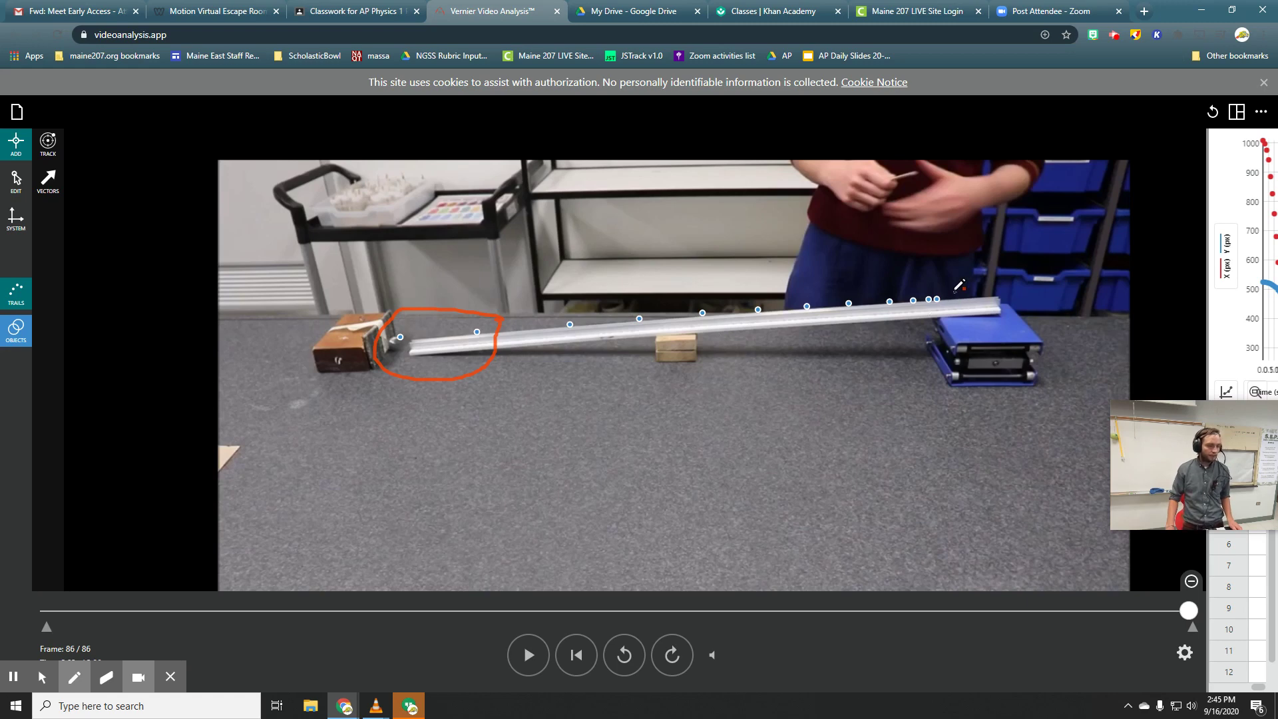
mouse_move(954, 290)
mouse_down()
mouse_move(931, 285)
mouse_move(944, 322)
mouse_move(959, 282)
mouse_up()
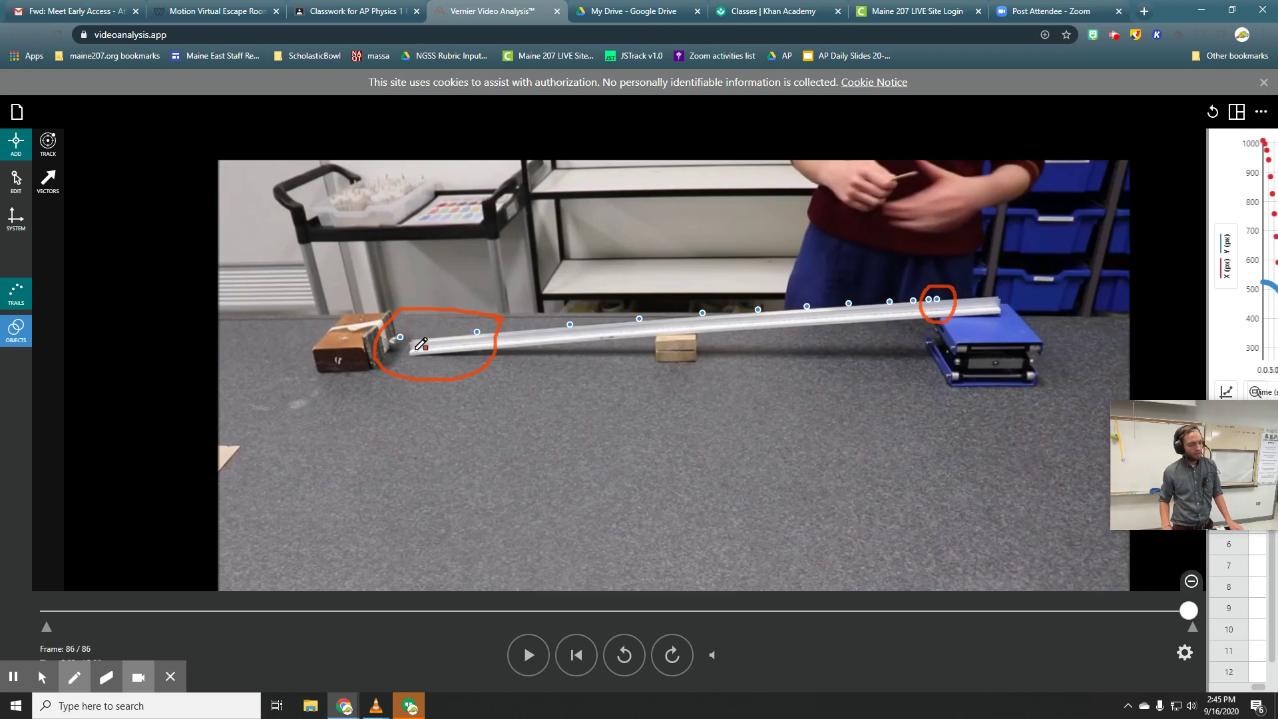
mouse_move(416, 350)
mouse_down()
mouse_move(486, 346)
mouse_move(426, 360)
mouse_up()
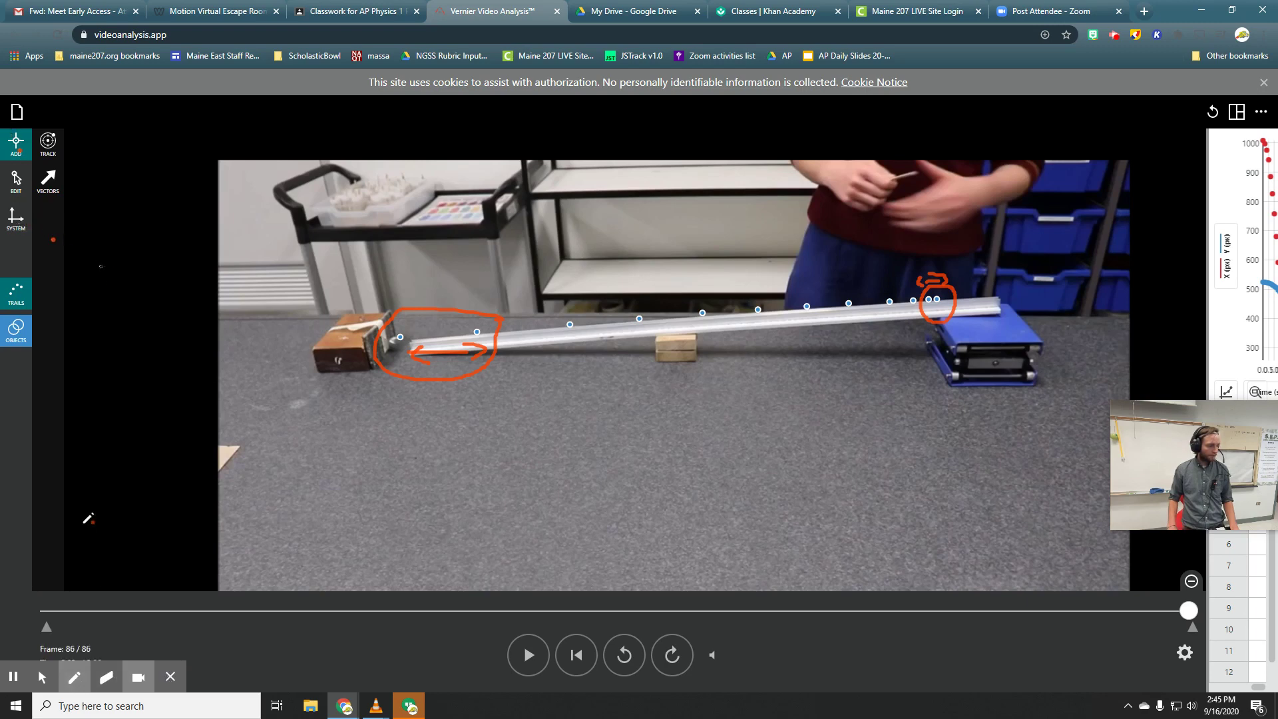
click(42, 677)
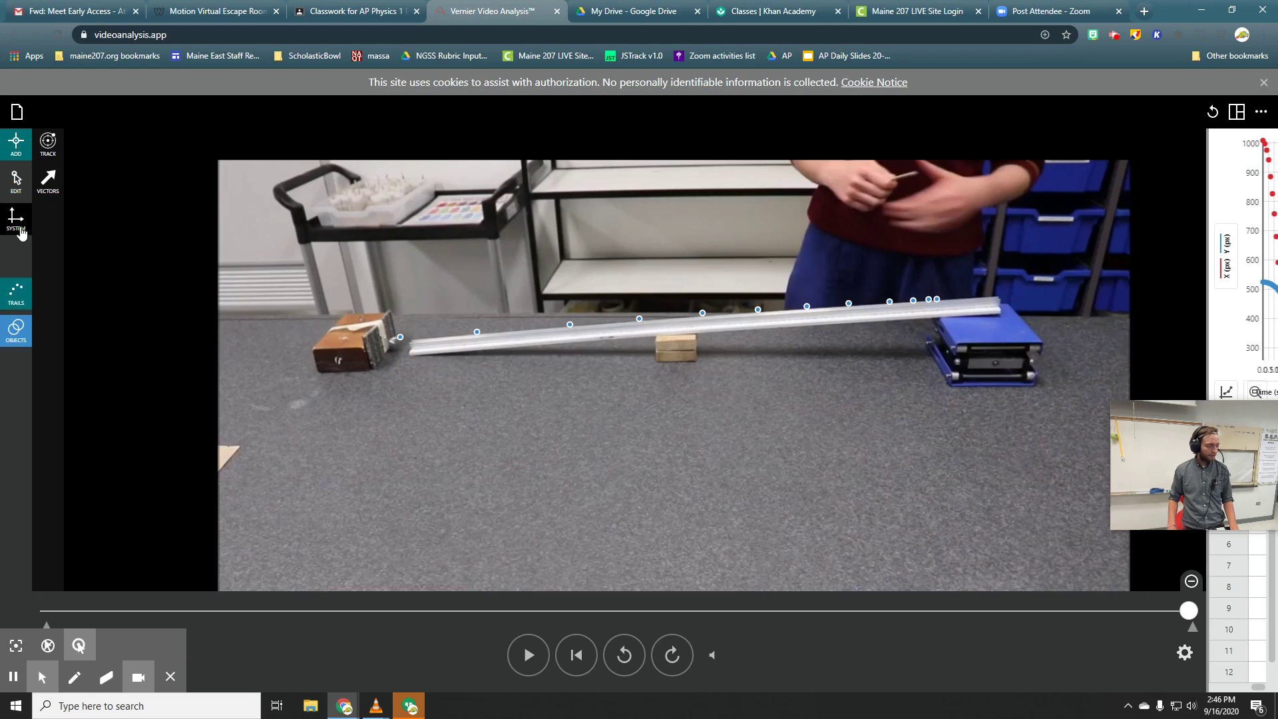
Place the ends of the scale line on the lower and upper ends of the ramp
click(20, 230)
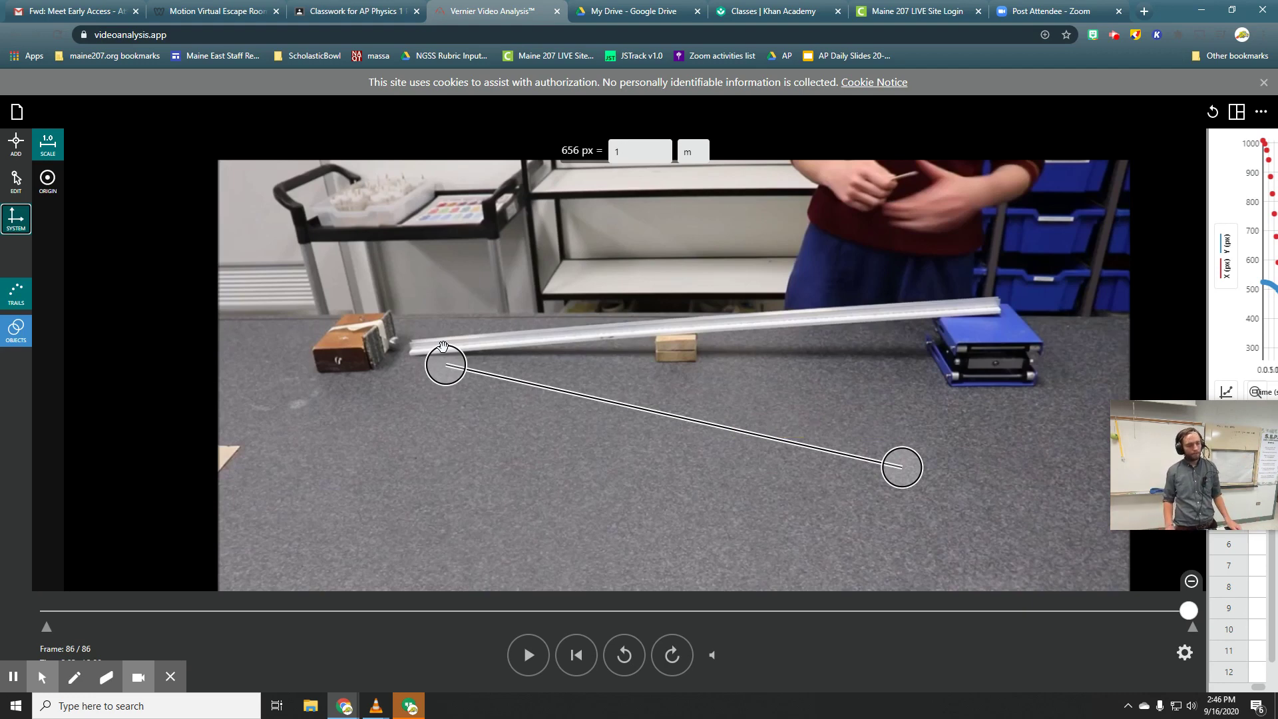
drag(446, 367, 411, 357)
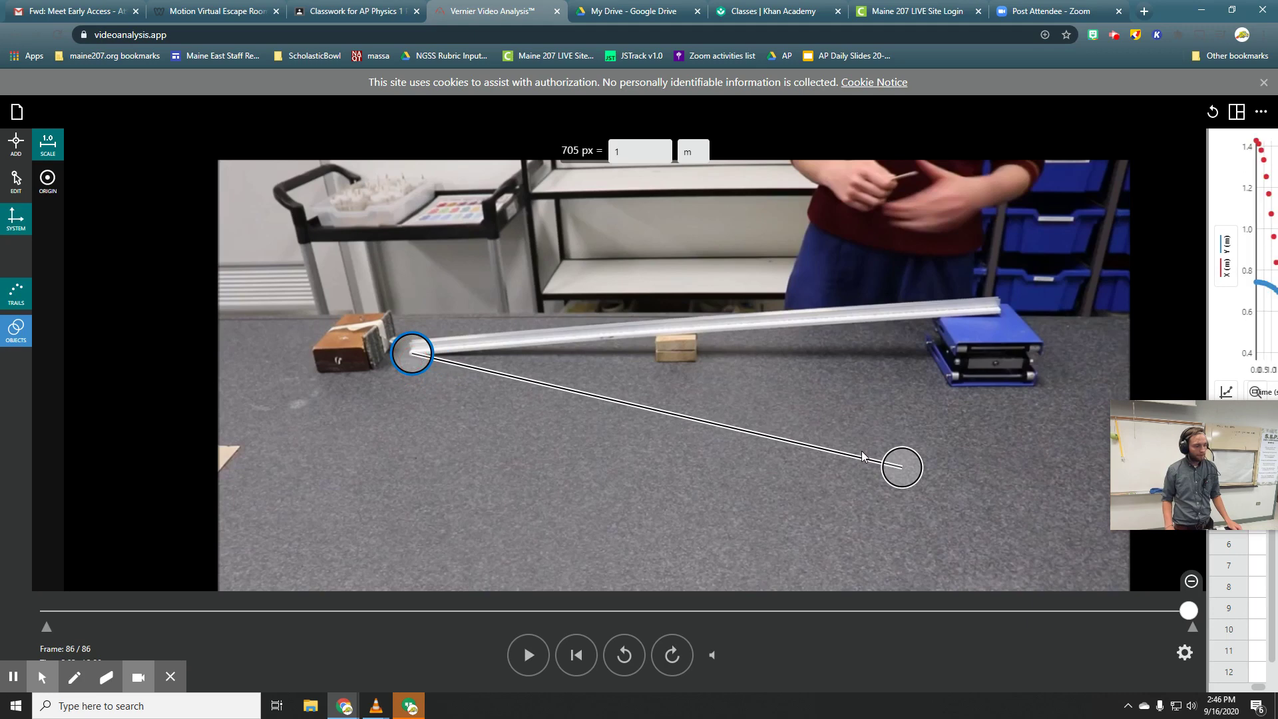
drag(905, 474, 1003, 311)
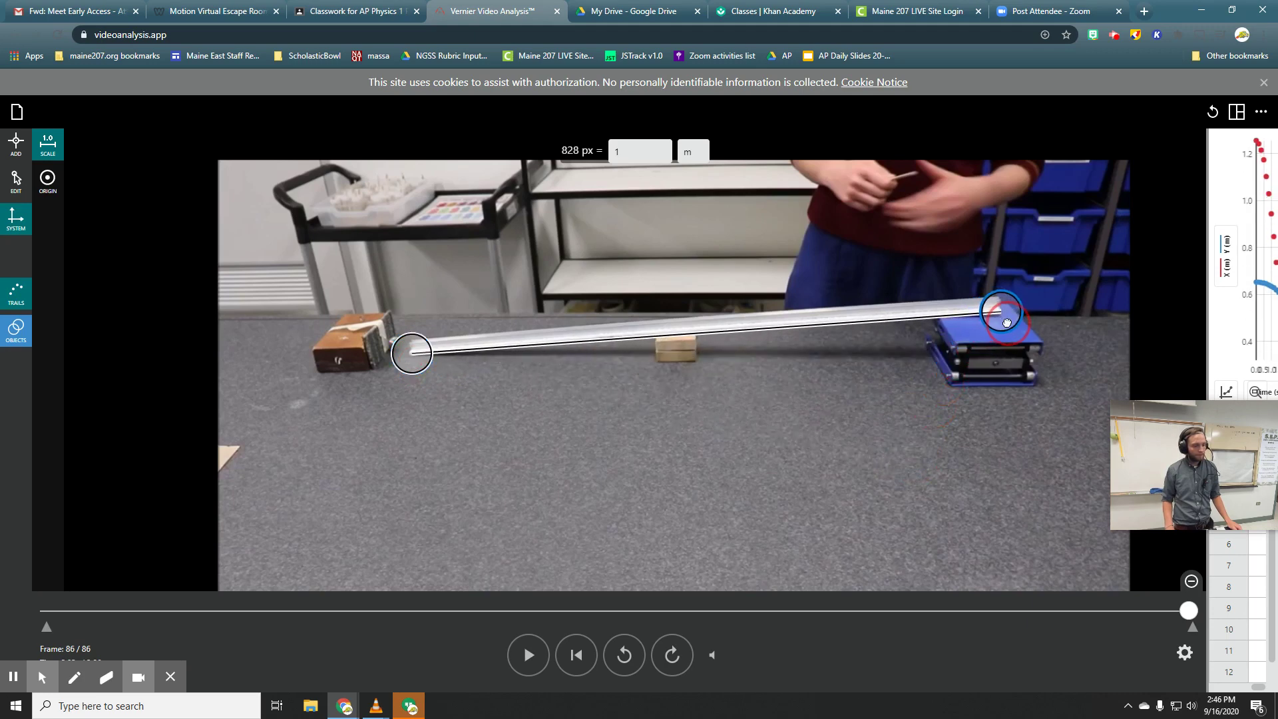
drag(416, 360, 416, 363)
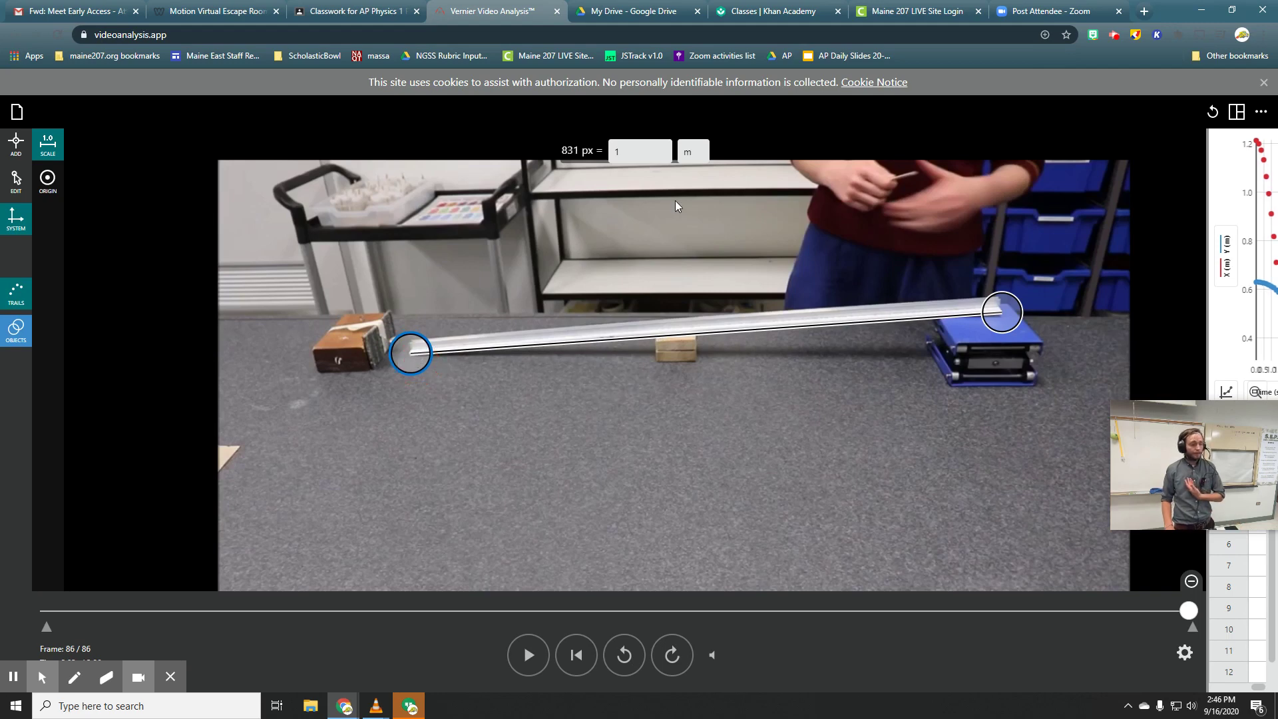
Try a scale length of 100 cm for the line along the ramp
click(634, 152)
click(636, 154)
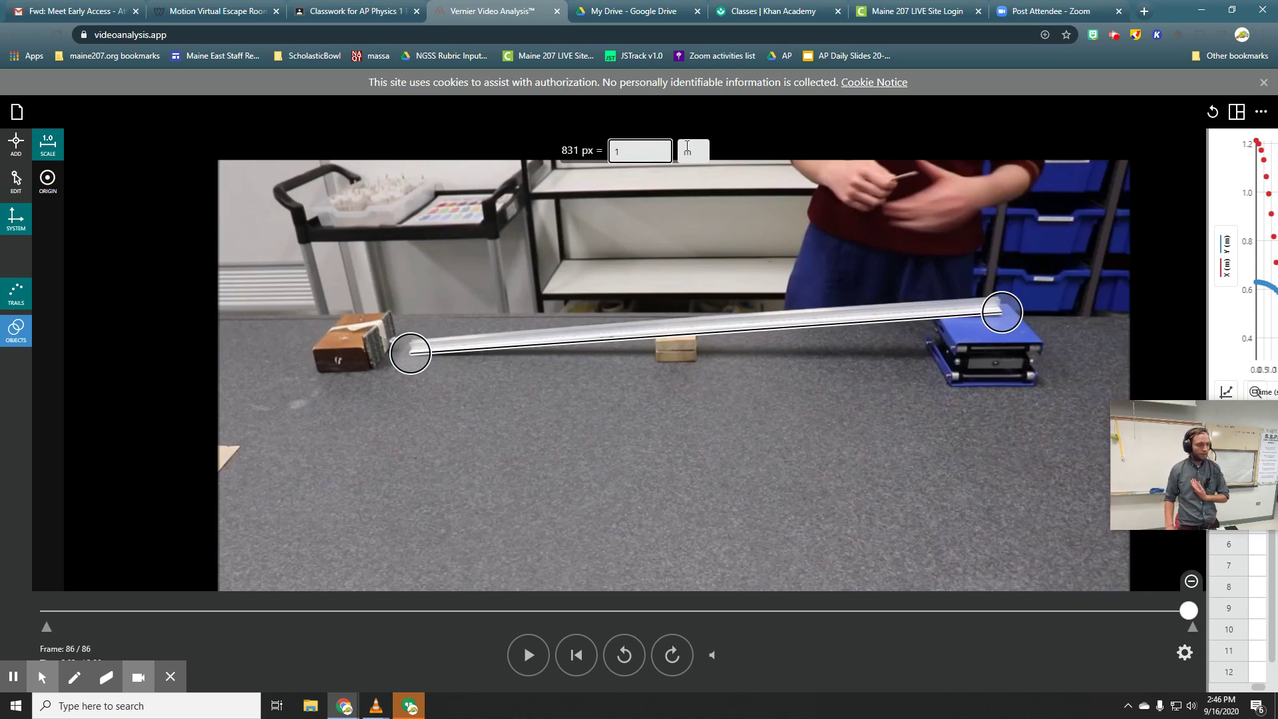
key(Tab)
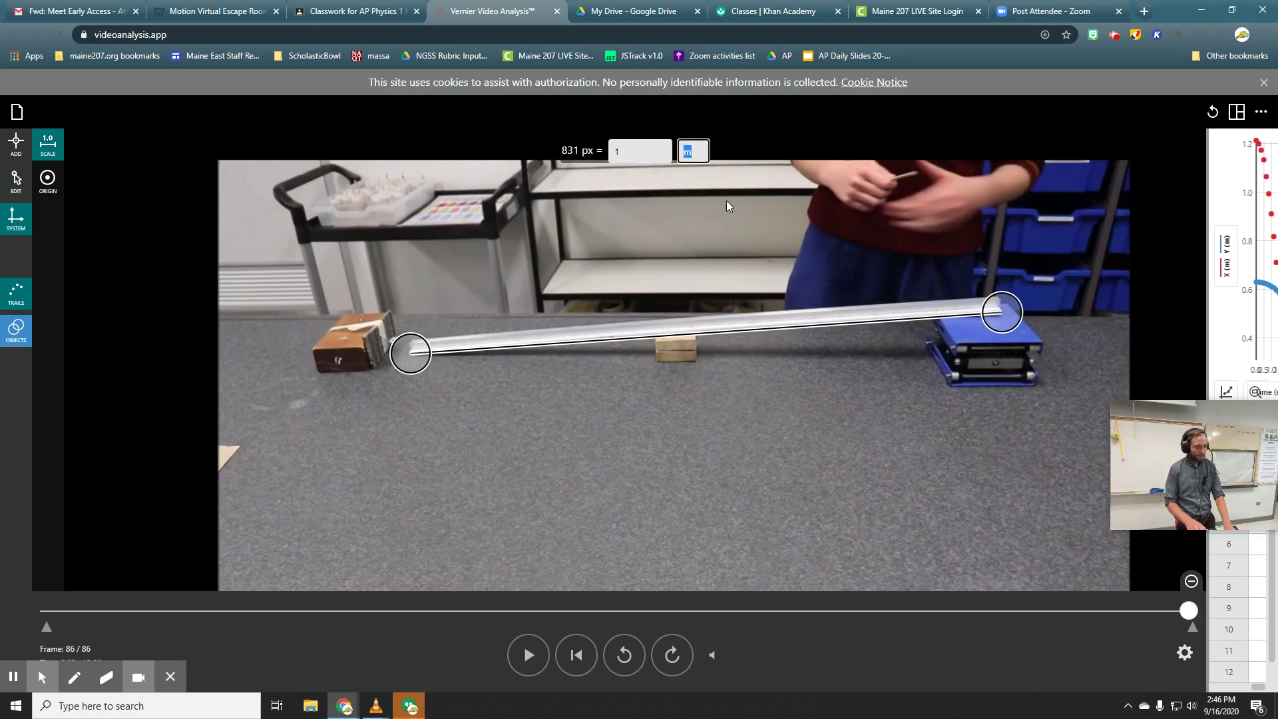
text(c)
double_click(632, 148)
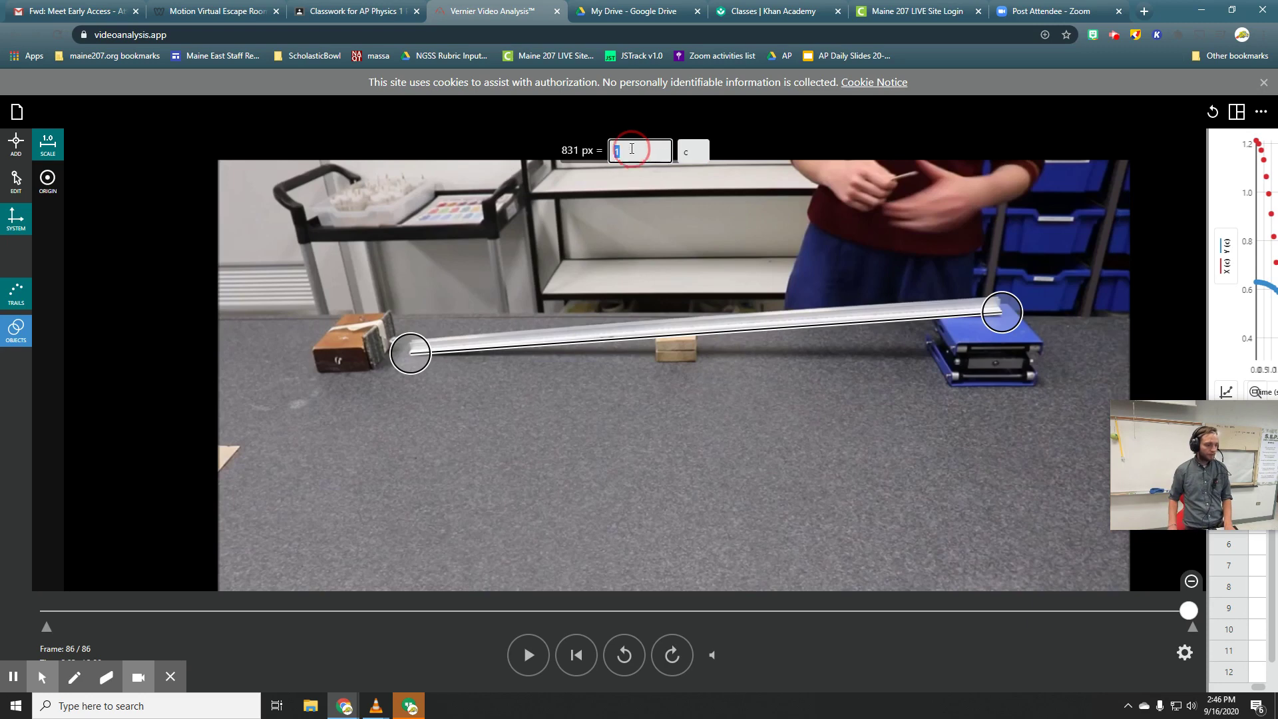
double_click(687, 149)
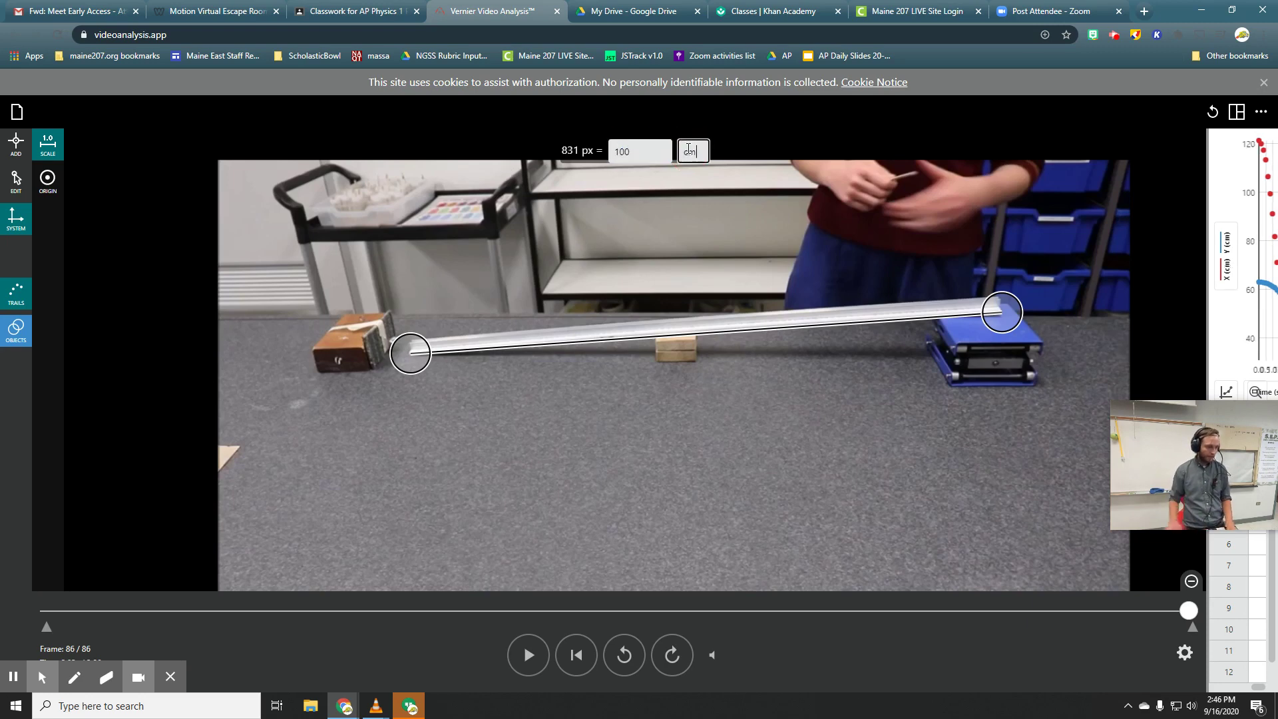
Try 1 mile as the ramp's scale length, and return the unit to metres
double_click(661, 154)
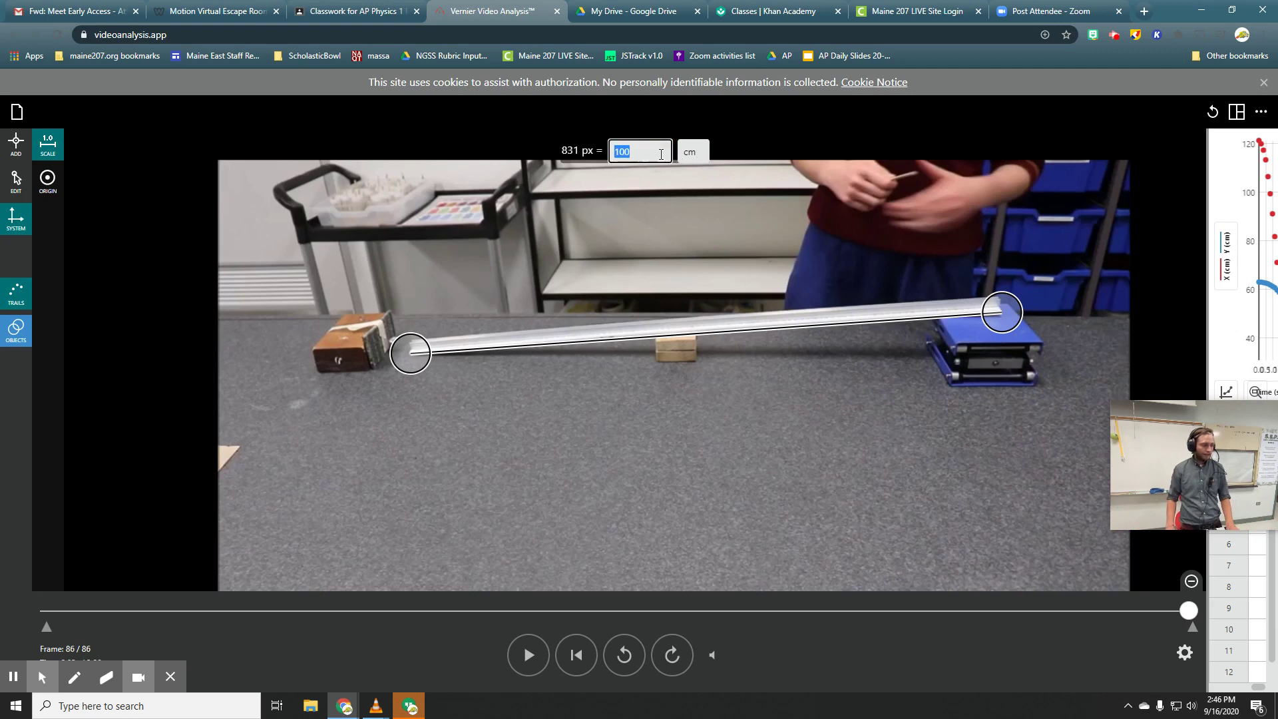
text(1)
double_click(696, 150)
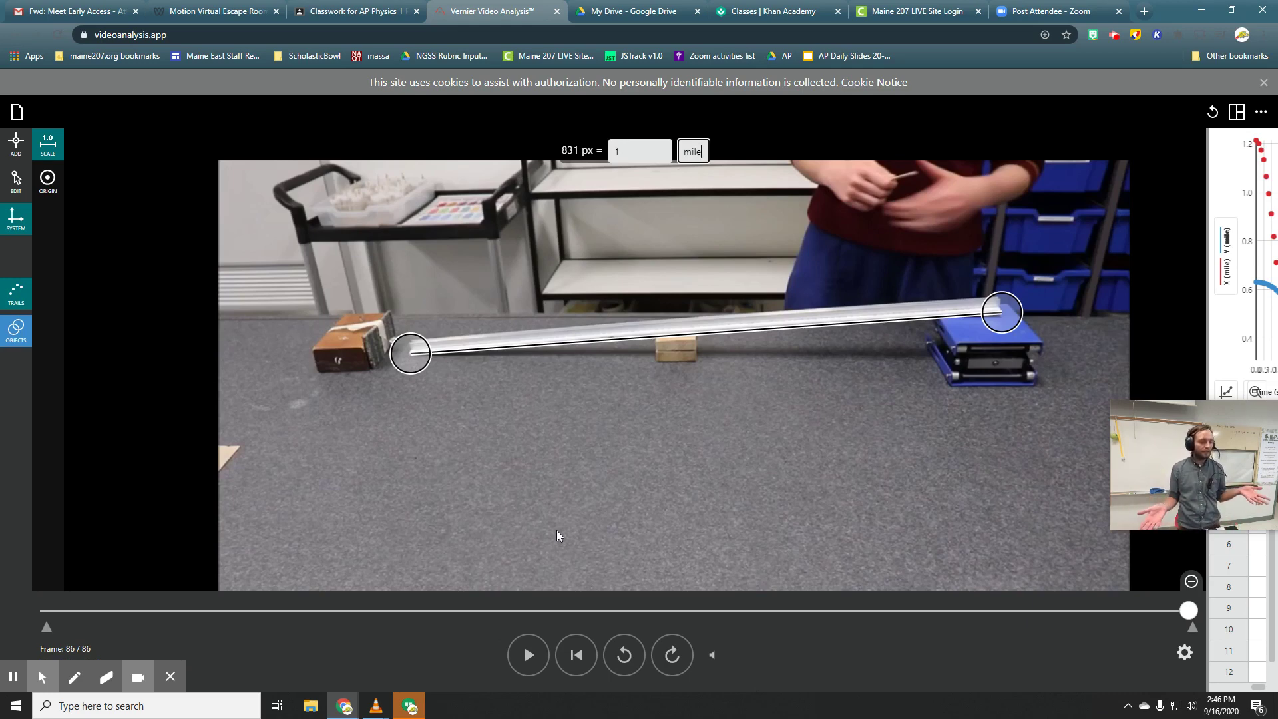
click(641, 151)
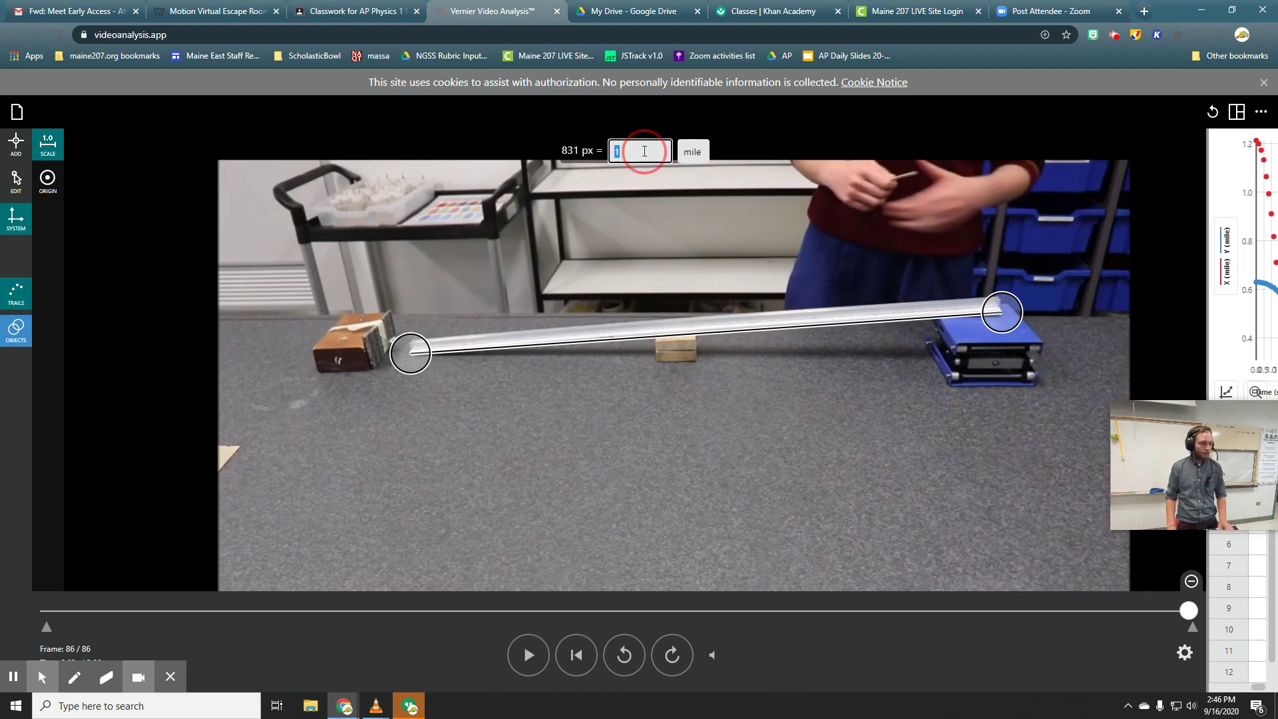
click(702, 152)
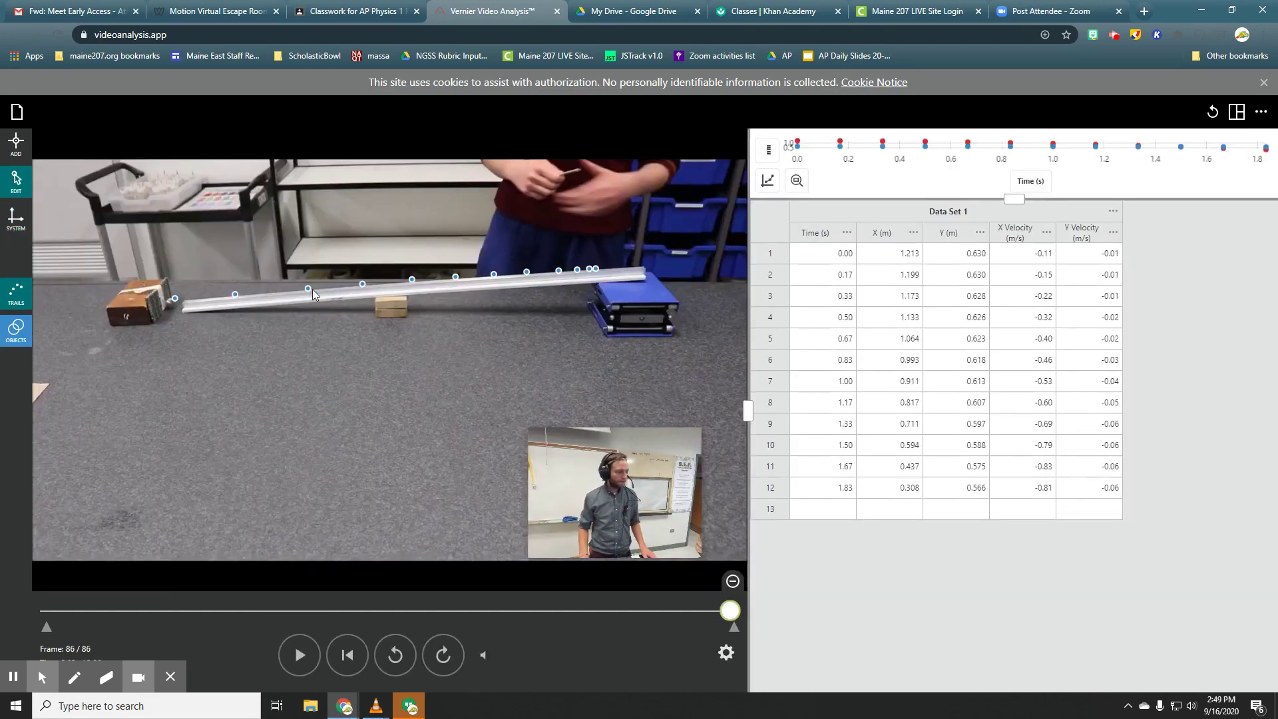
Move the coordinate origin to the ramp's lower end and rotate the X axis to run along the ramp
click(16, 219)
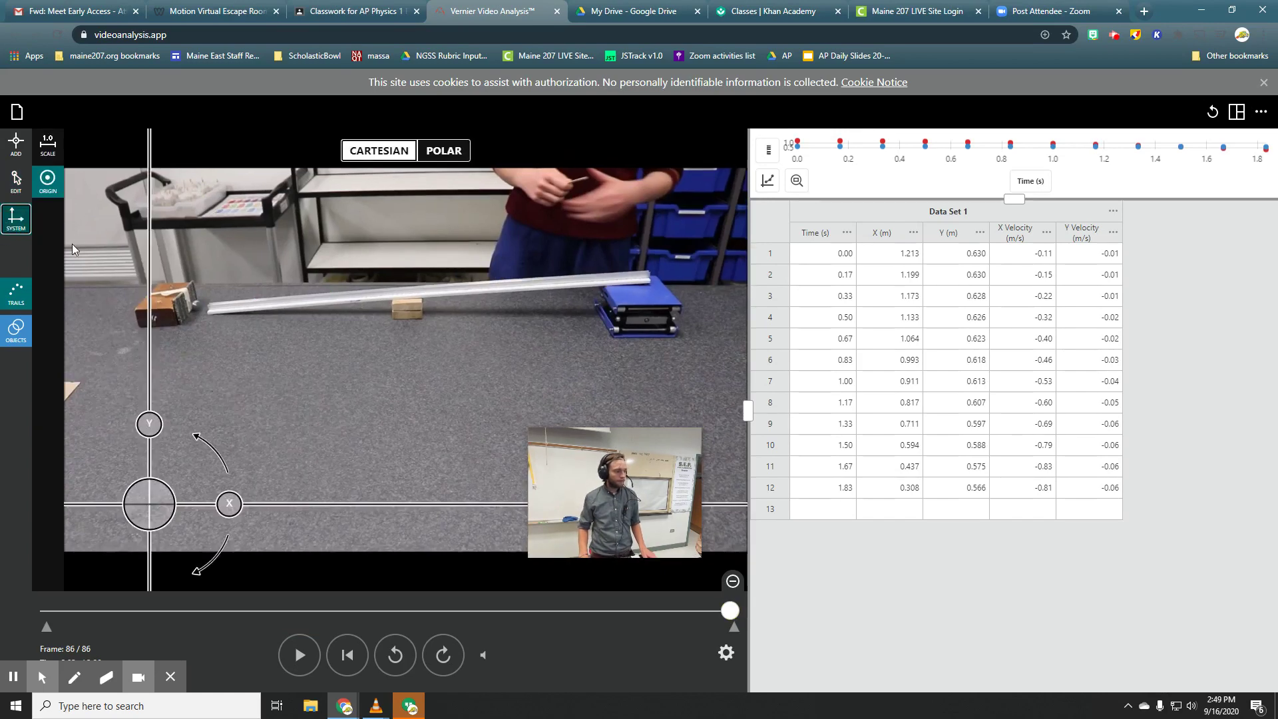
click(51, 191)
drag(151, 504, 234, 313)
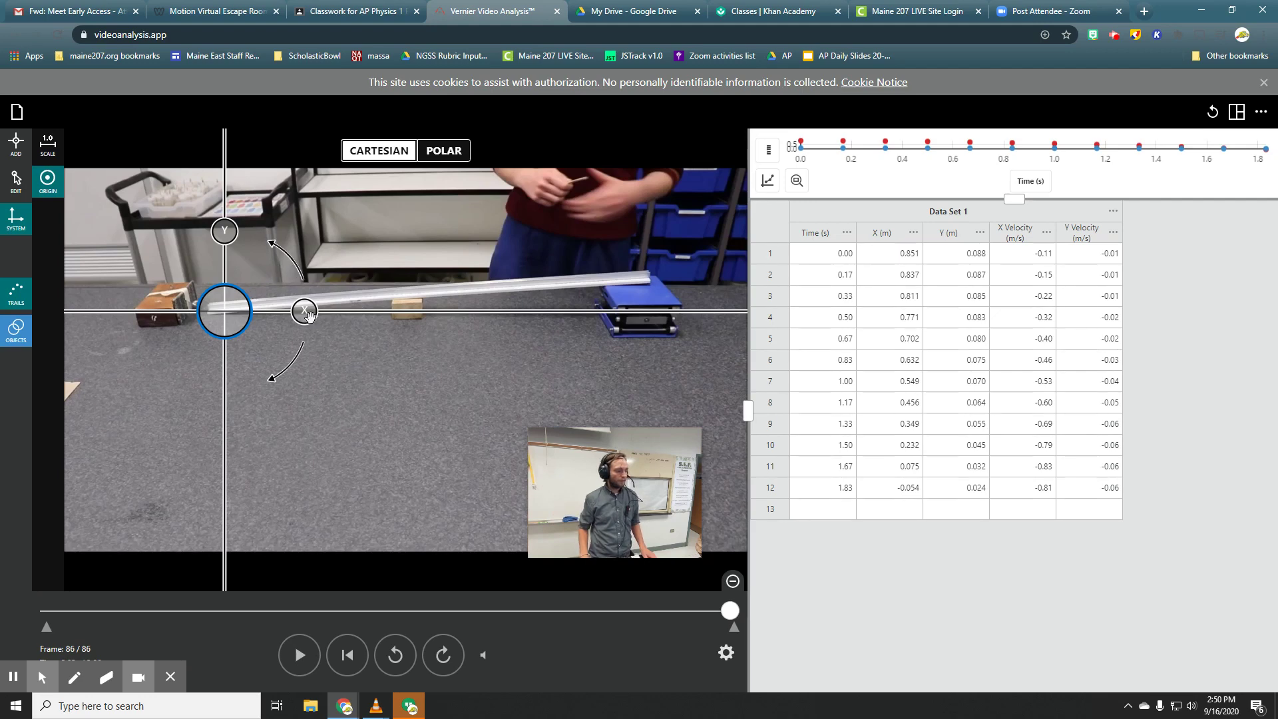
drag(308, 315, 316, 309)
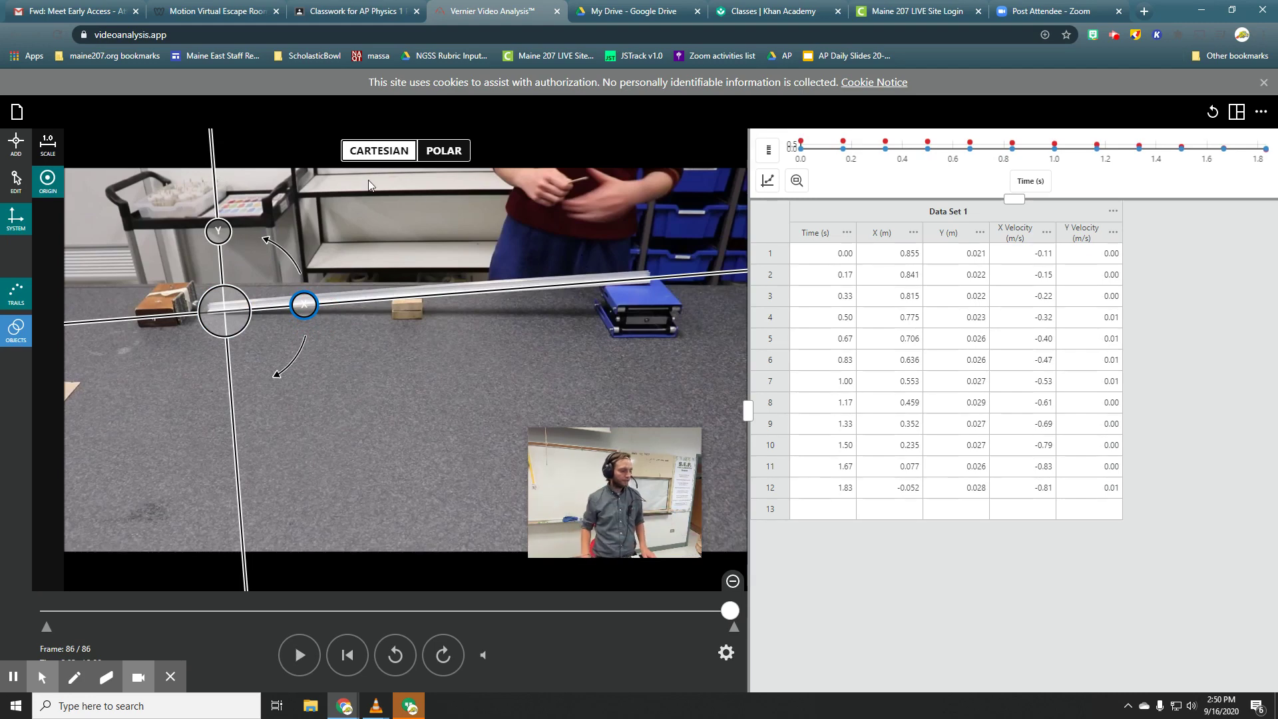
Move the coordinate origin to the ramp's upper end and draw an arrow down the ramp toward its lower end
drag(224, 311, 649, 293)
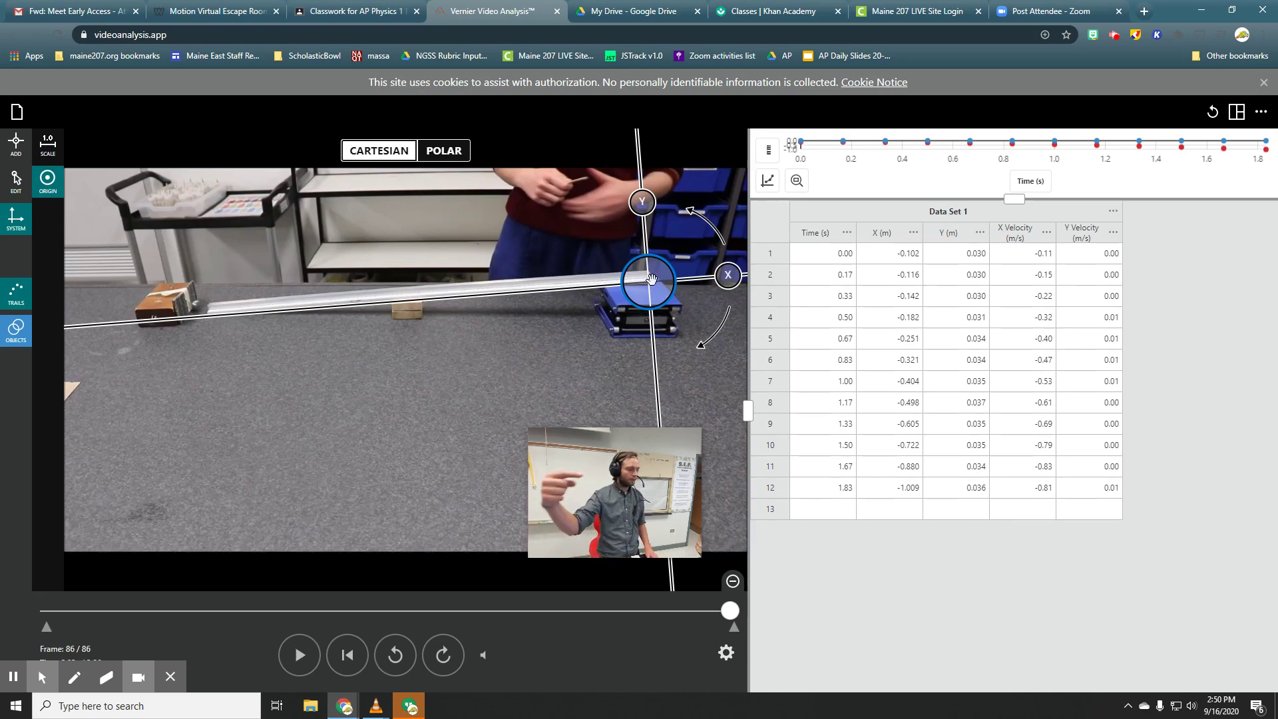
click(74, 677)
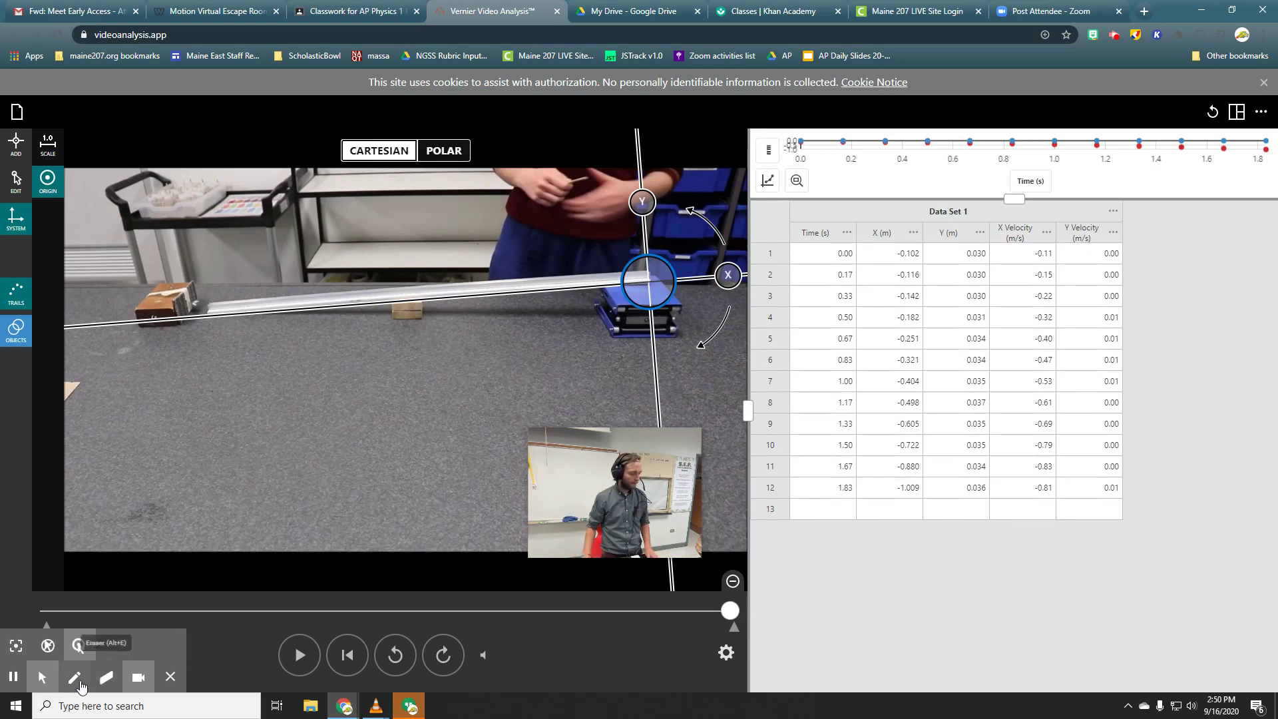
drag(609, 273, 228, 303)
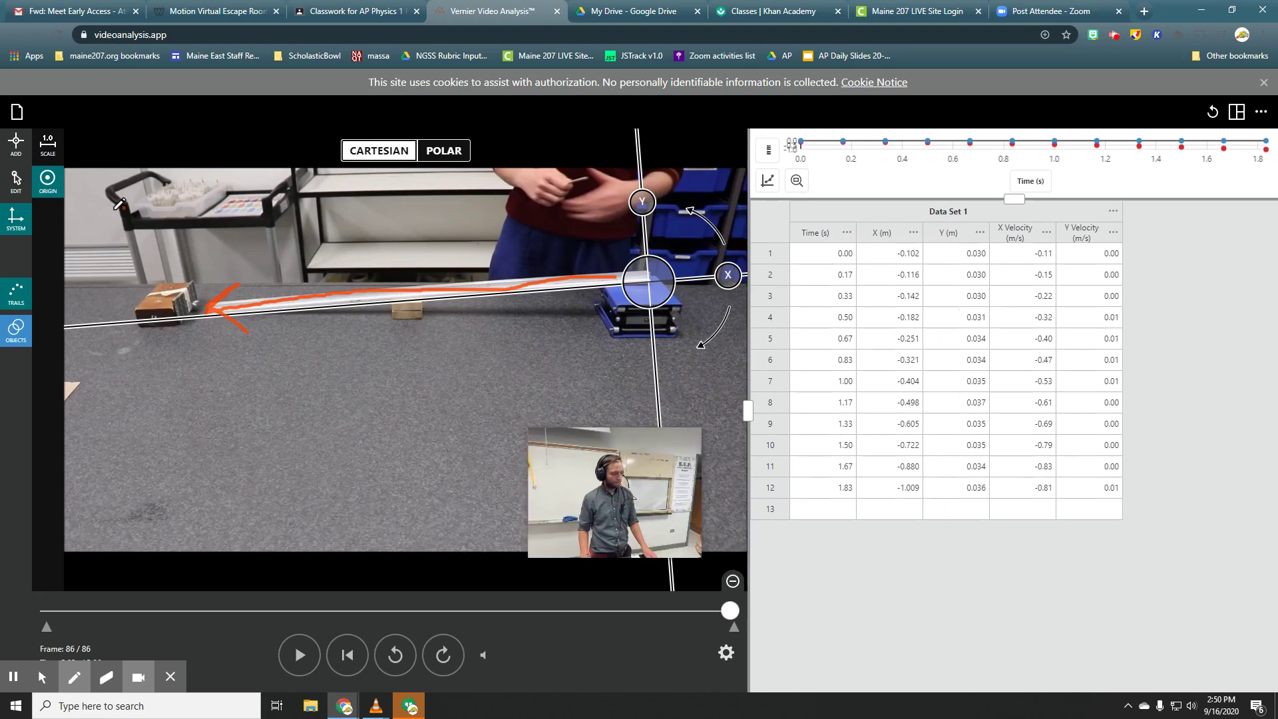
click(74, 677)
drag(278, 277, 188, 291)
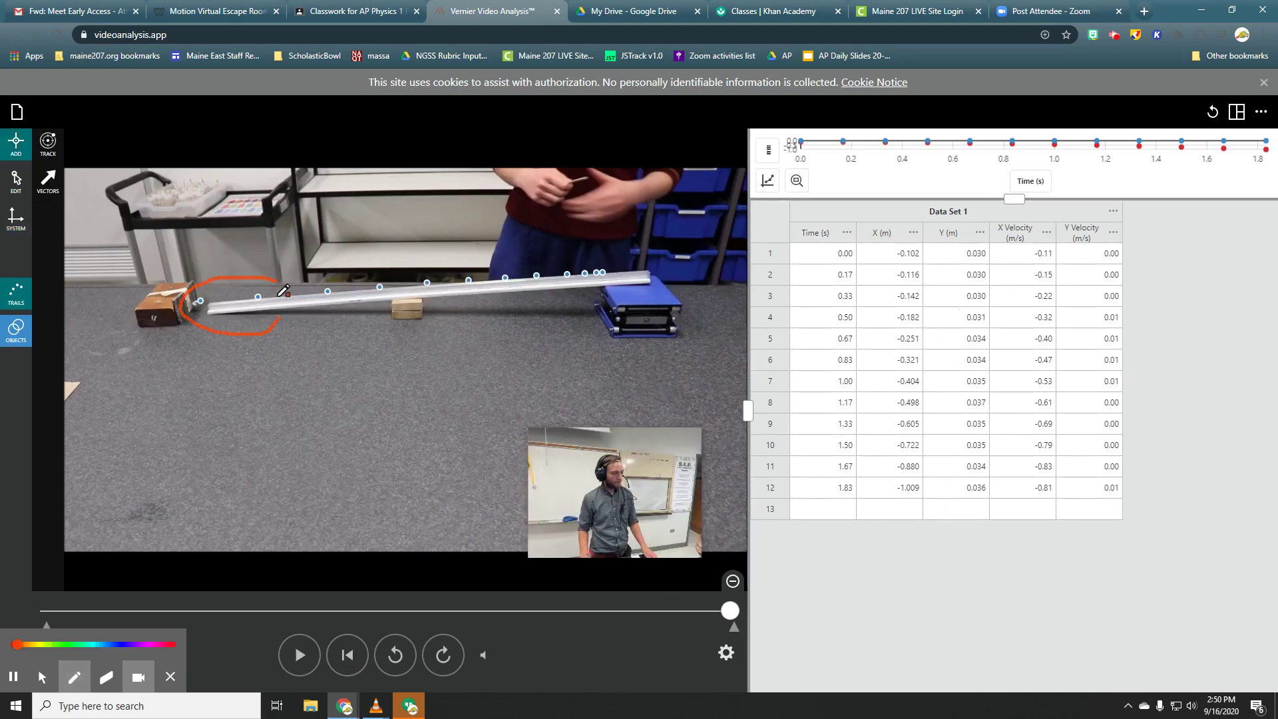
drag(280, 296, 281, 293)
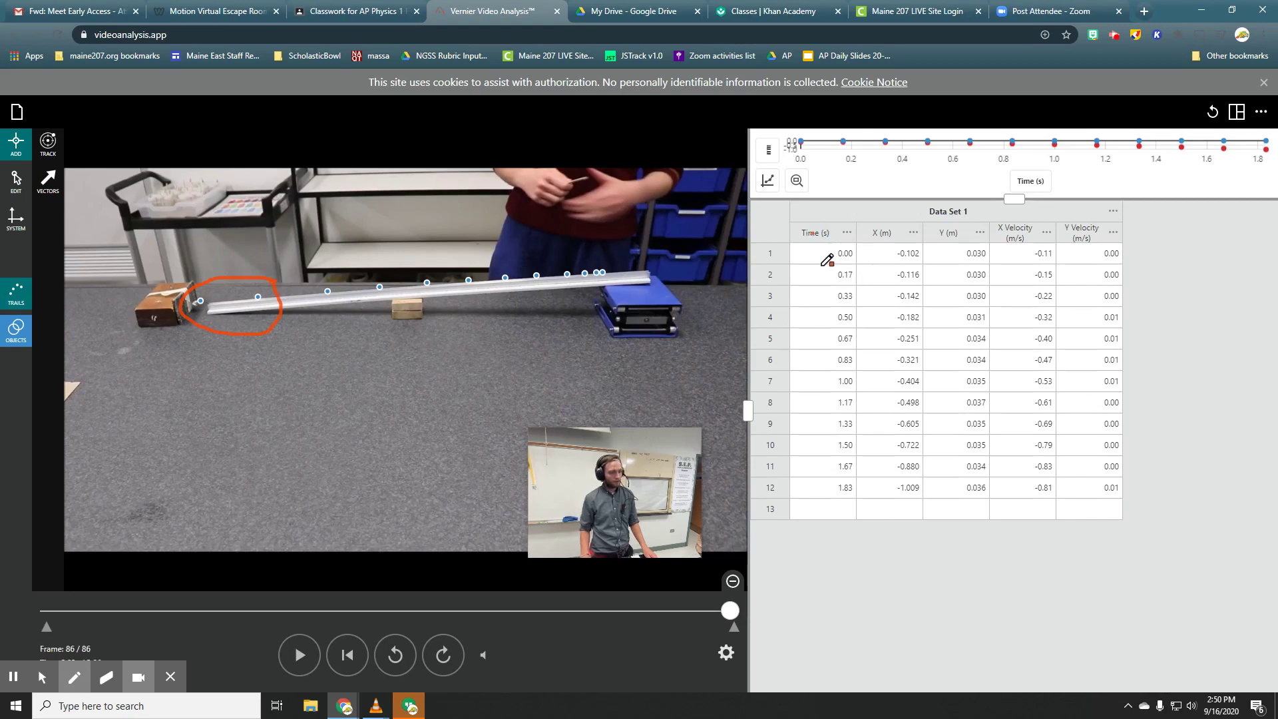
mouse_move(812, 235)
mouse_down()
mouse_move(845, 529)
mouse_move(862, 368)
mouse_up()
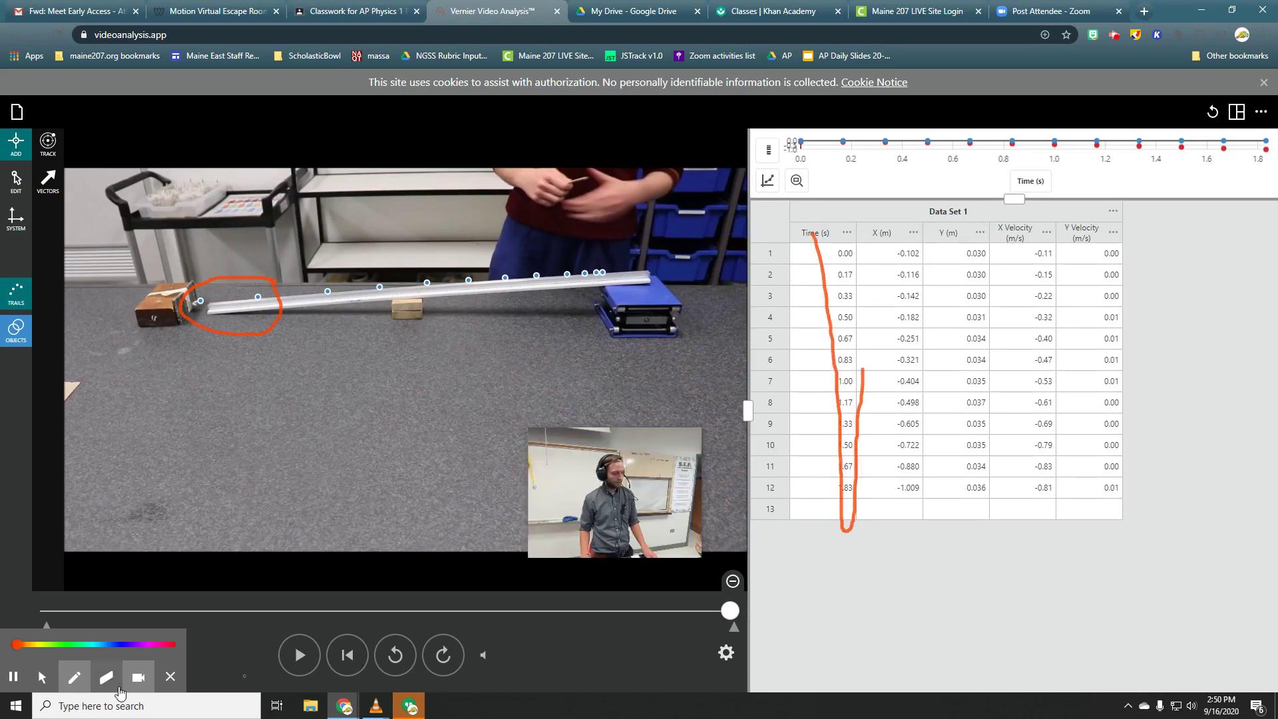
click(46, 677)
Circle the last two tracked points, their Time, X and X Velocity values in rows 11 and 12, and the X Velocity unit
click(74, 677)
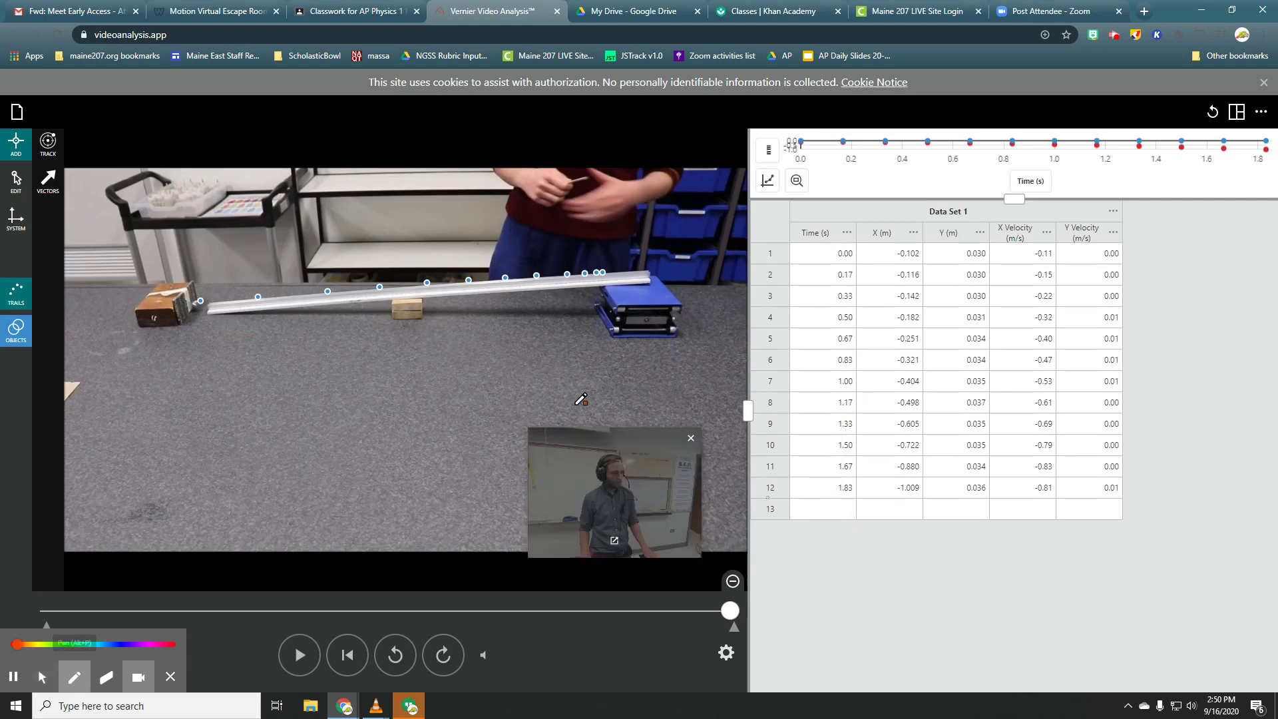
drag(277, 286, 163, 291)
drag(194, 344, 274, 286)
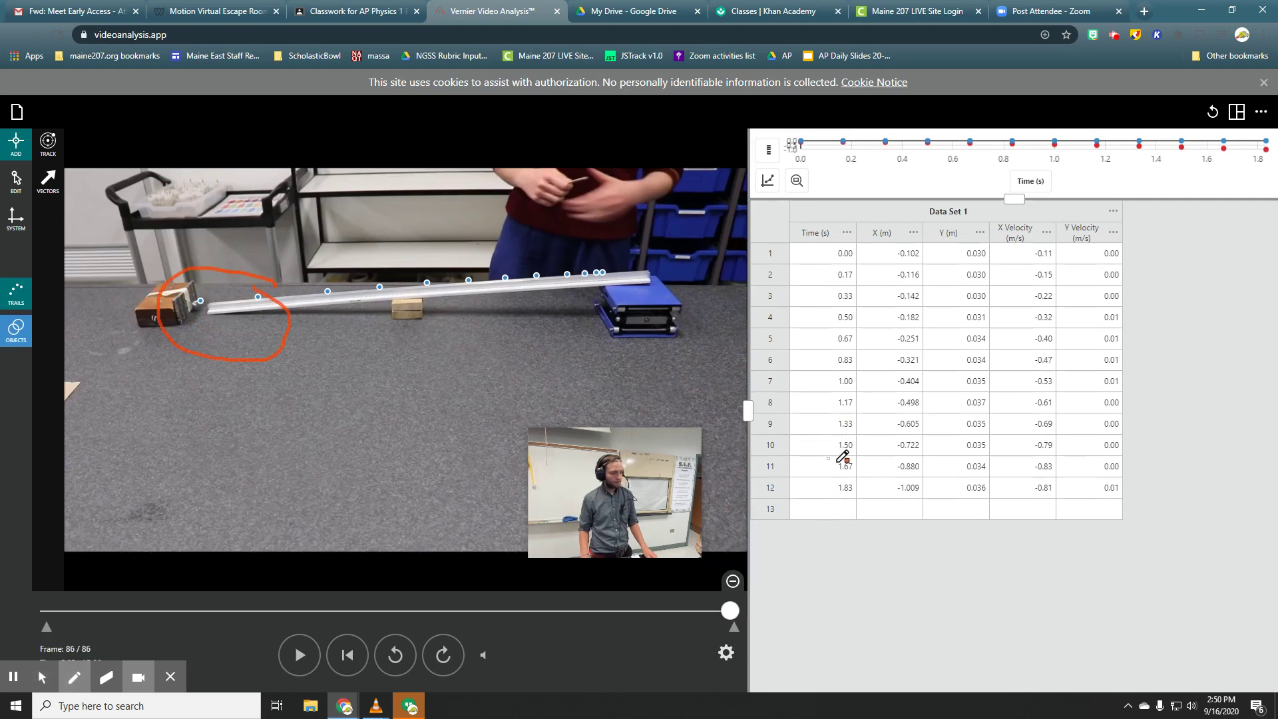
mouse_move(857, 451)
mouse_down()
mouse_move(844, 511)
mouse_move(870, 462)
mouse_up()
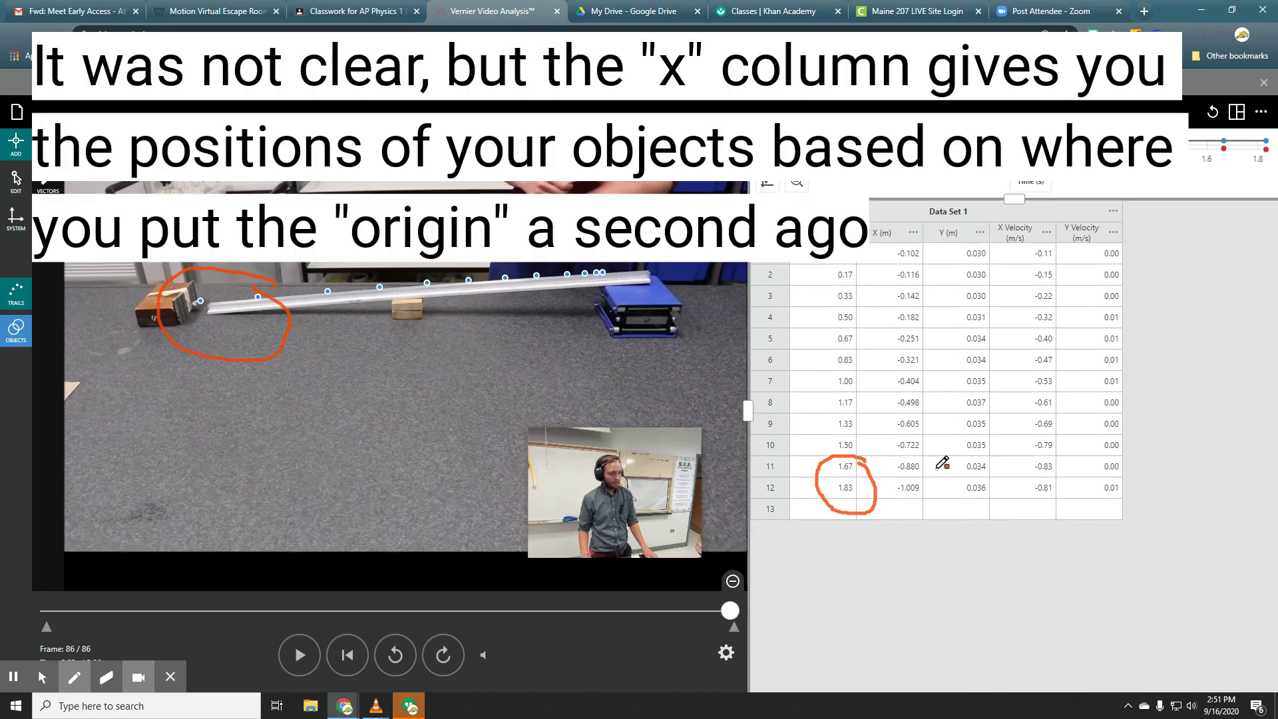
mouse_move(919, 454)
mouse_down()
mouse_move(897, 457)
mouse_move(929, 511)
mouse_up()
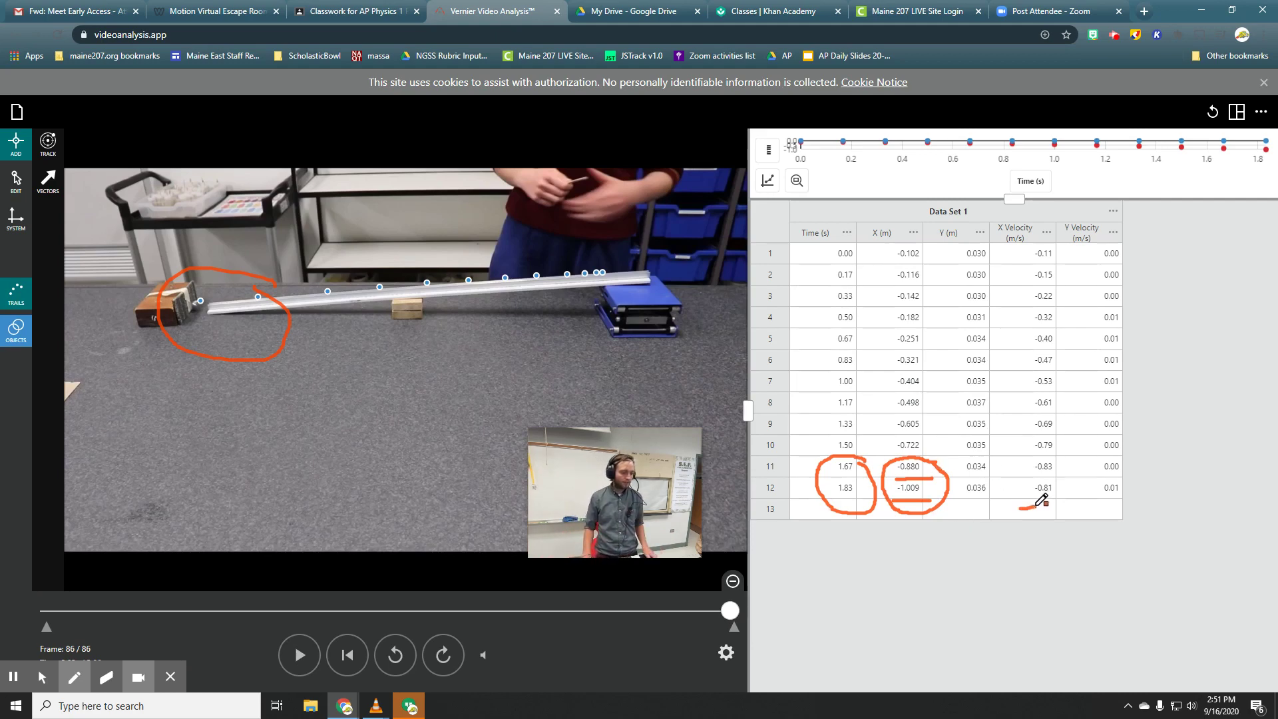
mouse_move(1060, 450)
mouse_down()
mouse_move(1015, 469)
mouse_move(1044, 518)
mouse_up()
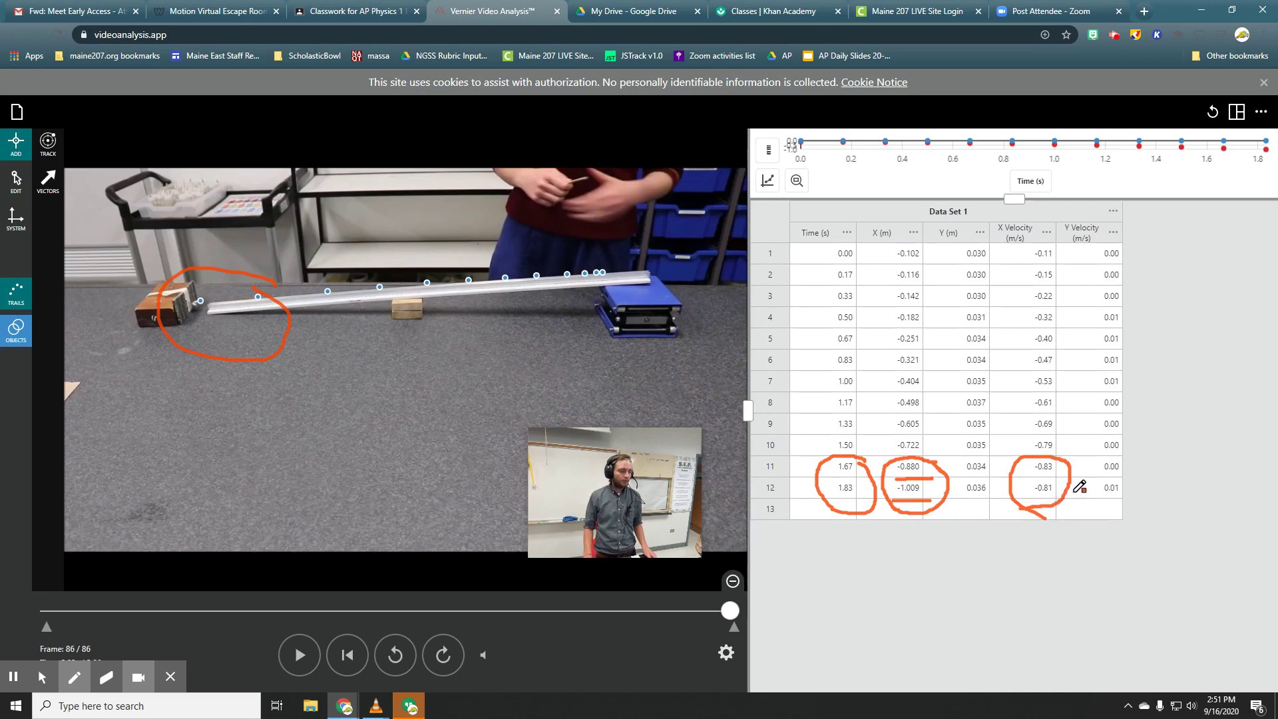
mouse_move(1008, 251)
mouse_down()
mouse_move(1044, 234)
mouse_move(1013, 245)
mouse_up()
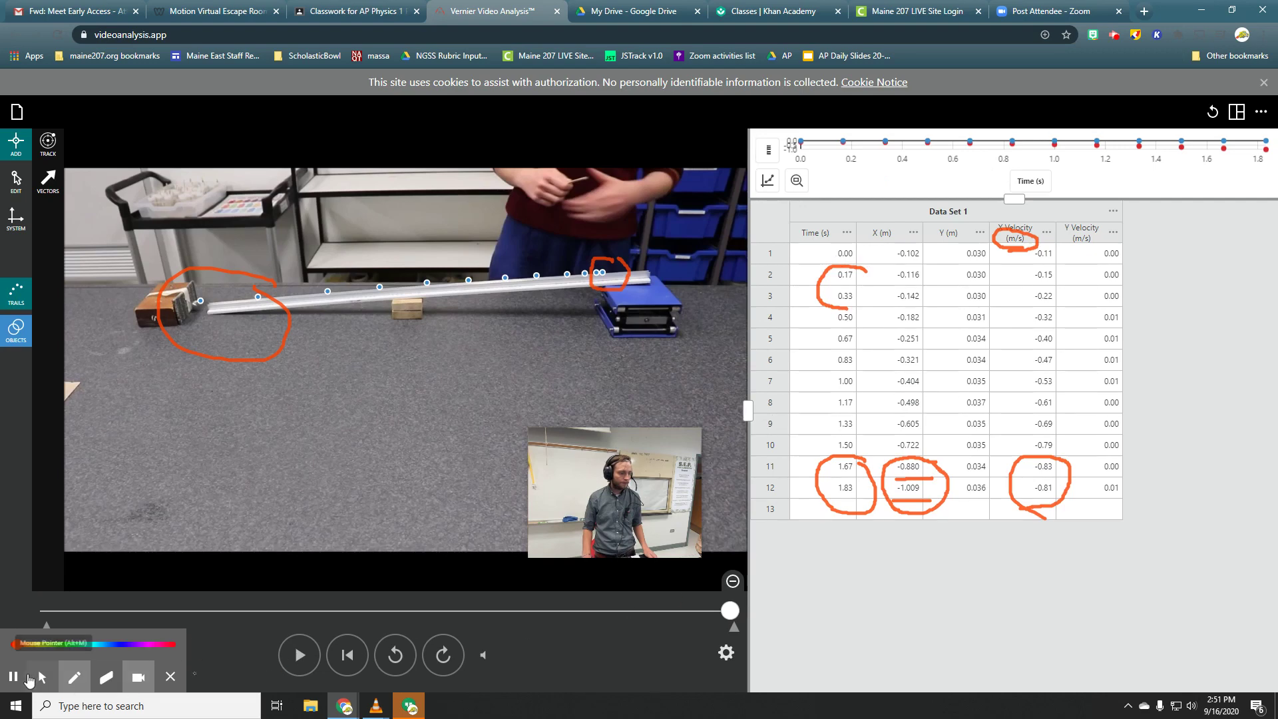
Clear the annotations, circle the Time values in rows 1 and 2, and underline the X positions of both rows
click(74, 677)
mouse_move(858, 241)
mouse_down()
mouse_move(821, 264)
mouse_move(866, 264)
mouse_move(860, 242)
mouse_up()
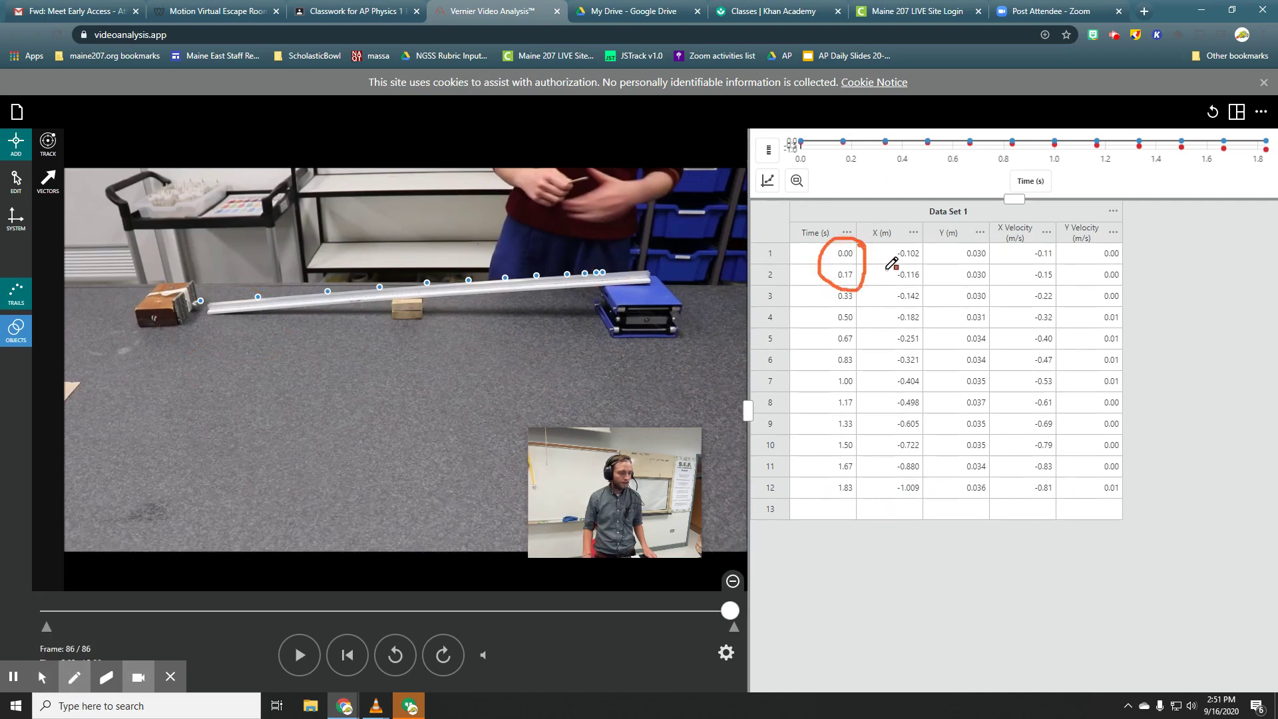
drag(944, 261, 894, 265)
drag(415, 170, 516, 167)
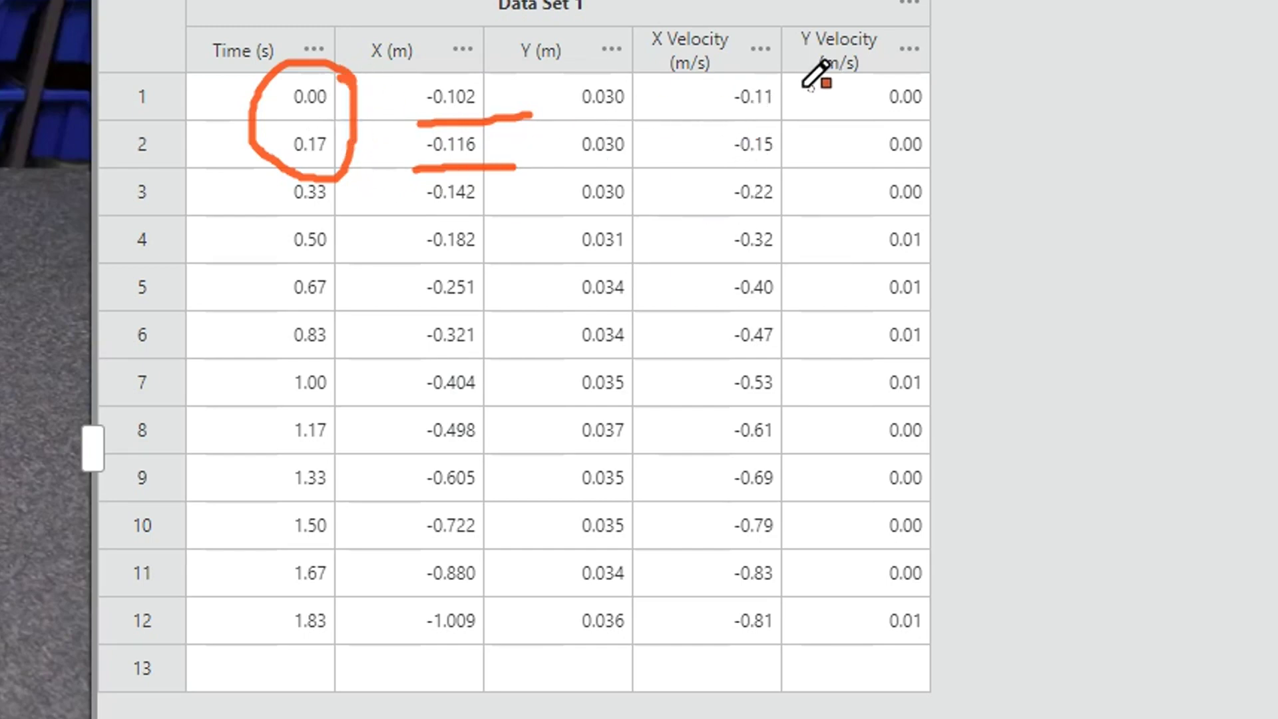
Circle the X Velocity values in rows 1–2 and 11–12, and underline the X Velocity and Y Velocity headings
mouse_move(789, 78)
mouse_down()
mouse_move(732, 78)
mouse_move(701, 137)
mouse_move(716, 165)
mouse_move(799, 170)
mouse_move(796, 74)
mouse_up()
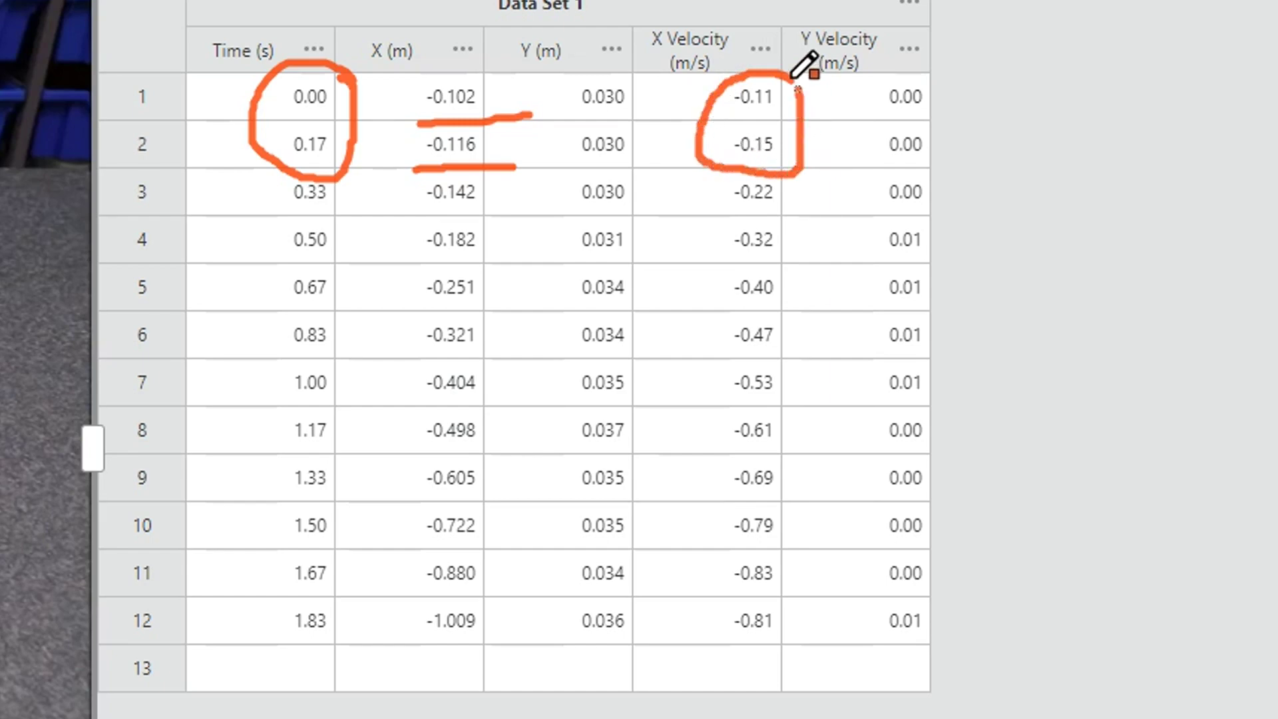
drag(640, 56, 836, 61)
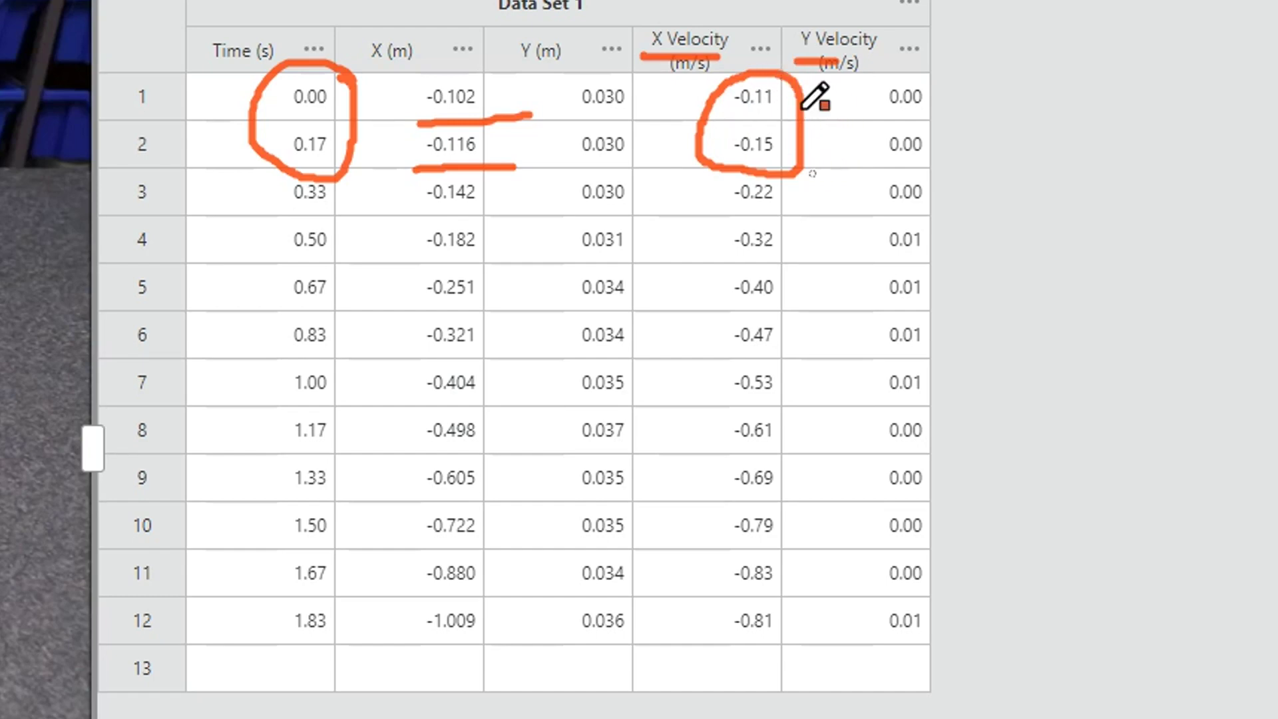
mouse_move(802, 584)
mouse_down()
mouse_move(774, 554)
mouse_move(752, 651)
mouse_move(802, 579)
mouse_up()
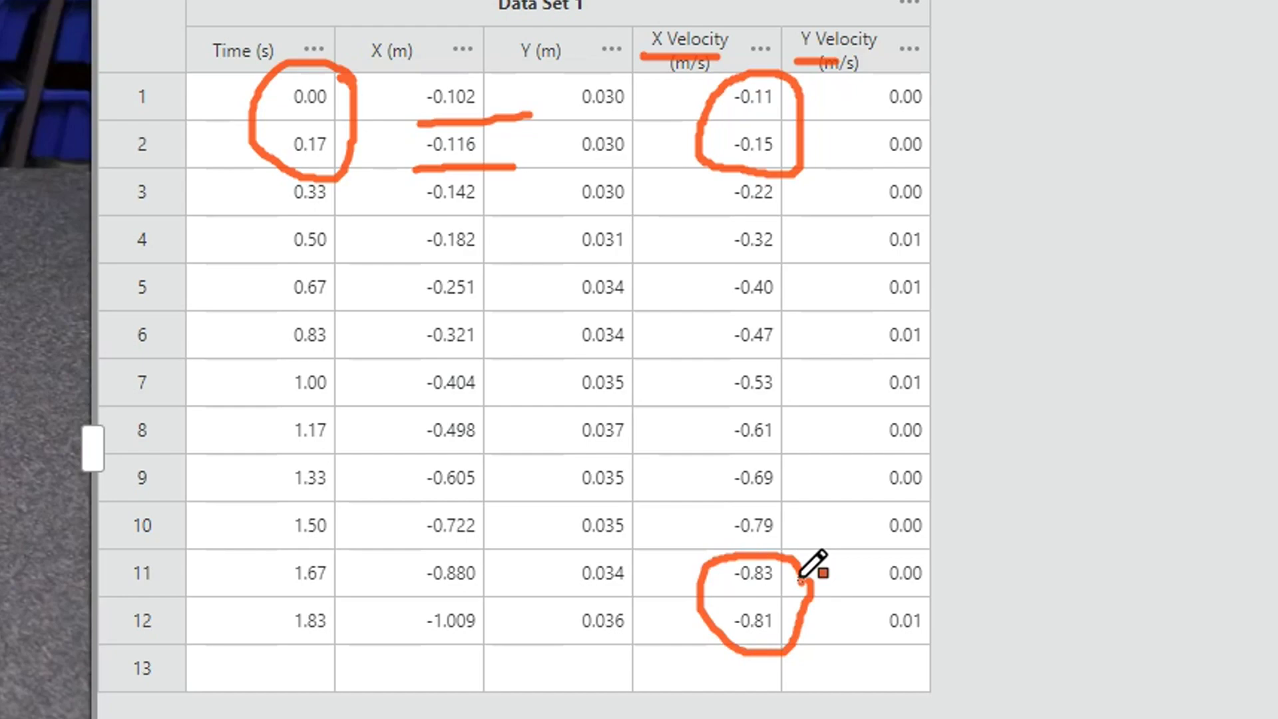